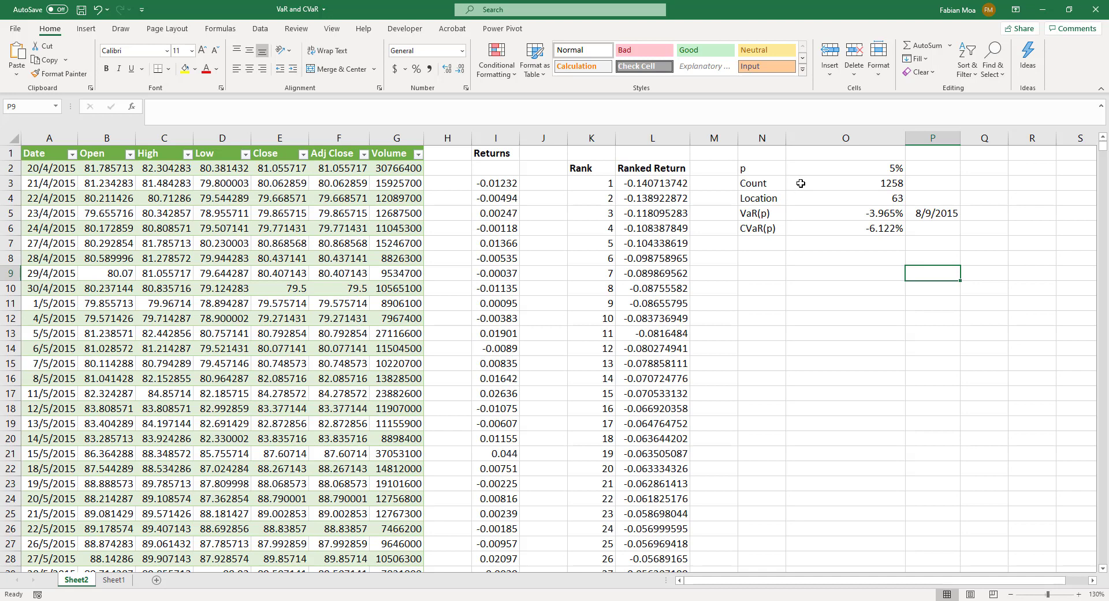
Enter the heading 'Historical VaR and CVaR' in N1, bold and underlined
{"action": "left_click", "coordinate": [774, 153]}
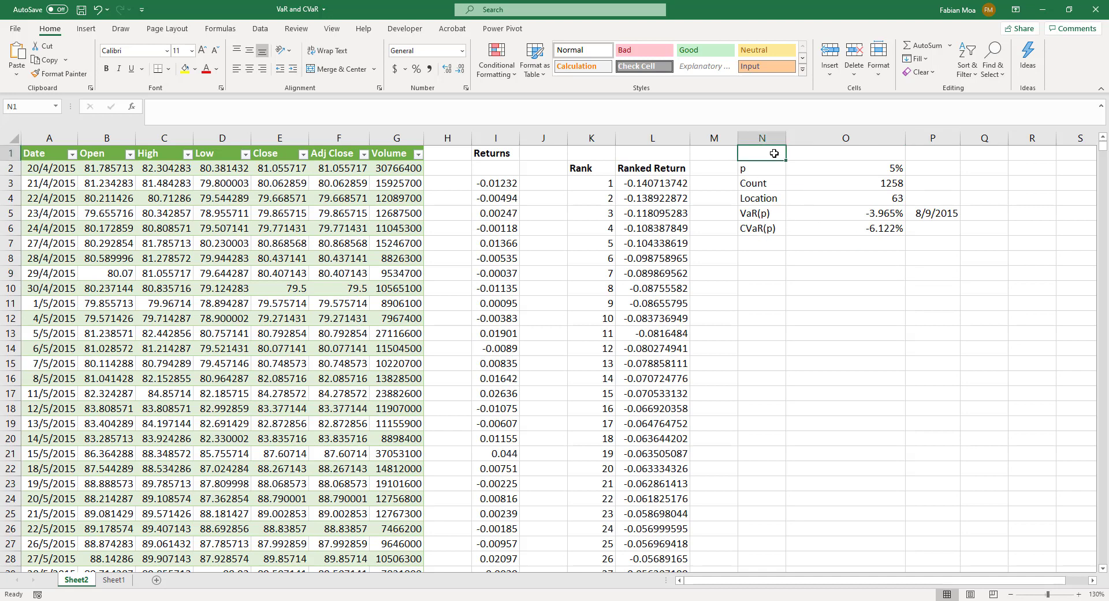
{"action": "type", "text": "Hisot"}
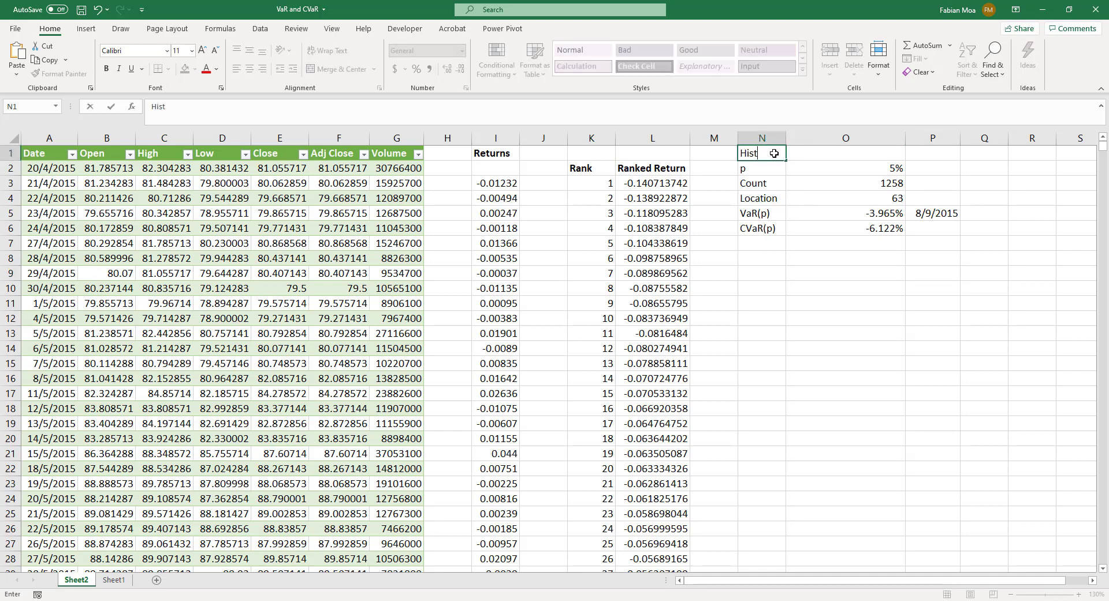
{"action": "type", "text": "orical VaR and CVaR"}
{"action": "key", "text": "ctrl+Return"}
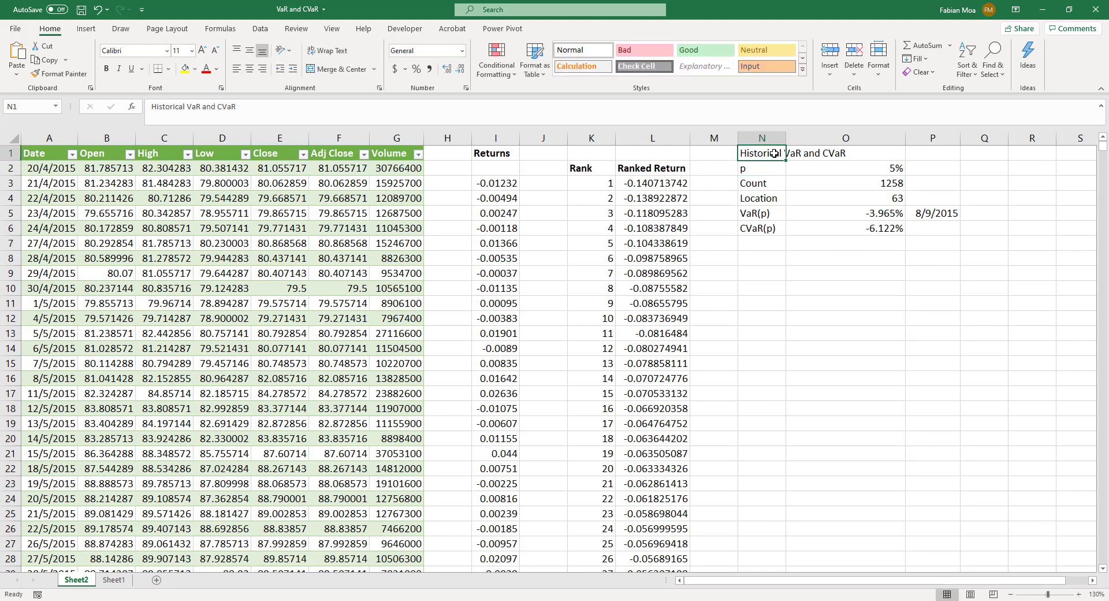
{"action": "key", "text": "ctrl+b"}
{"action": "key", "text": "ctrl+u"}
Add the bold, underlined heading 'Parametric VaR and CVaR (Gaussian)' further down column N
{"action": "key", "text": "Down"}
{"action": "key", "text": "Down"}
{"action": "key", "text": "Down"}
{"action": "key", "text": "Down"}
{"action": "key", "text": "Down"}
{"action": "key", "text": "Down"}
{"action": "key", "text": "Down"}
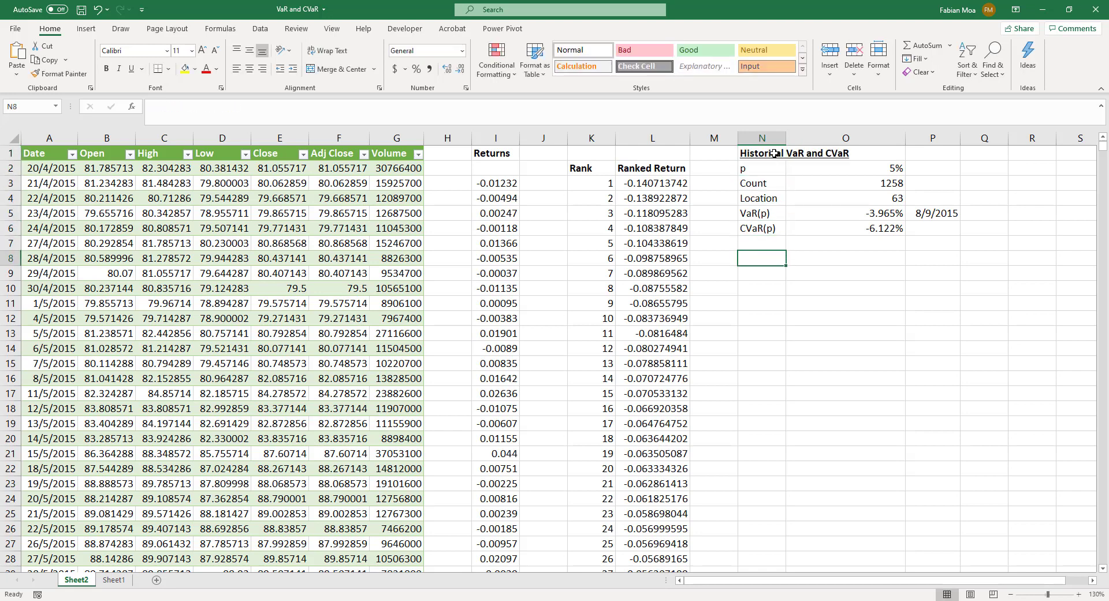
{"action": "type", "text": "Parametric"}
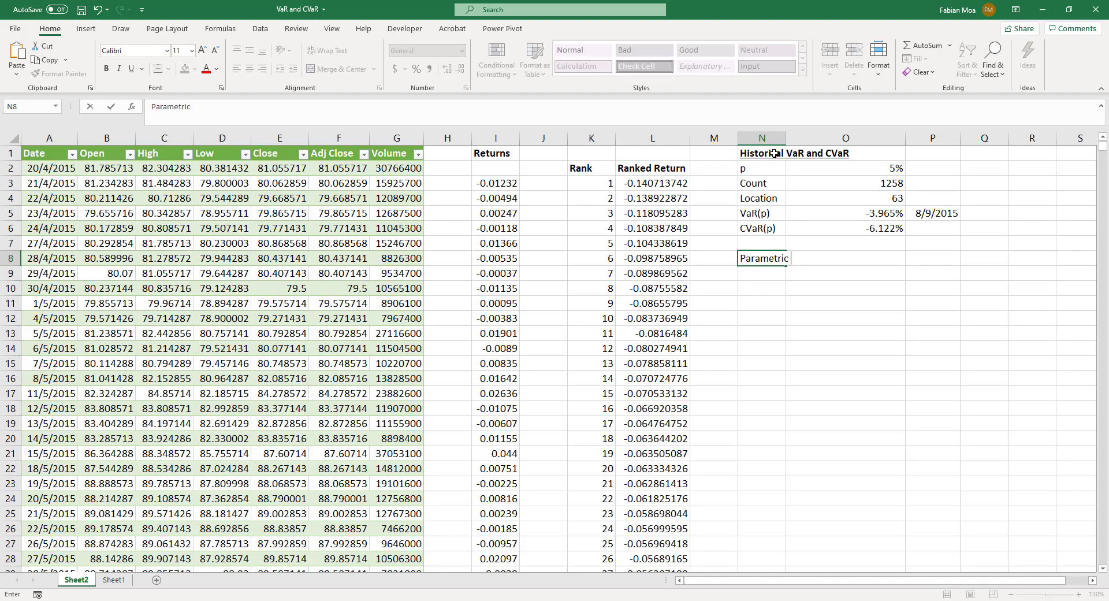
{"action": "type", "text": " VaR and CVaR (Gaussian"}
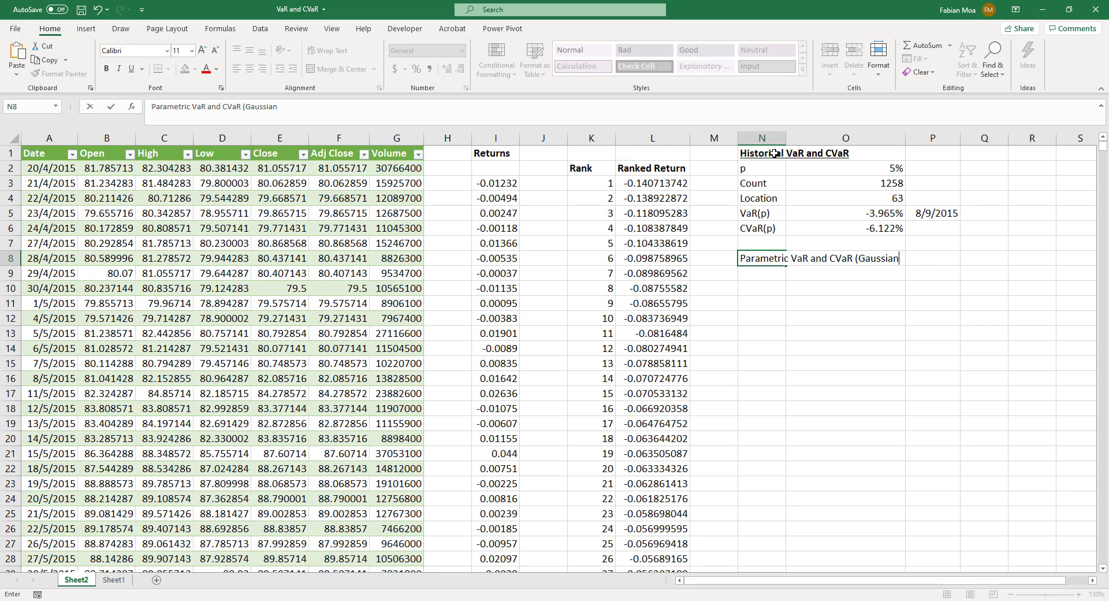
{"action": "key", "text": "ctrl+Return"}
{"action": "key", "text": "ctrl+b"}
{"action": "key", "text": "ctrl+u"}
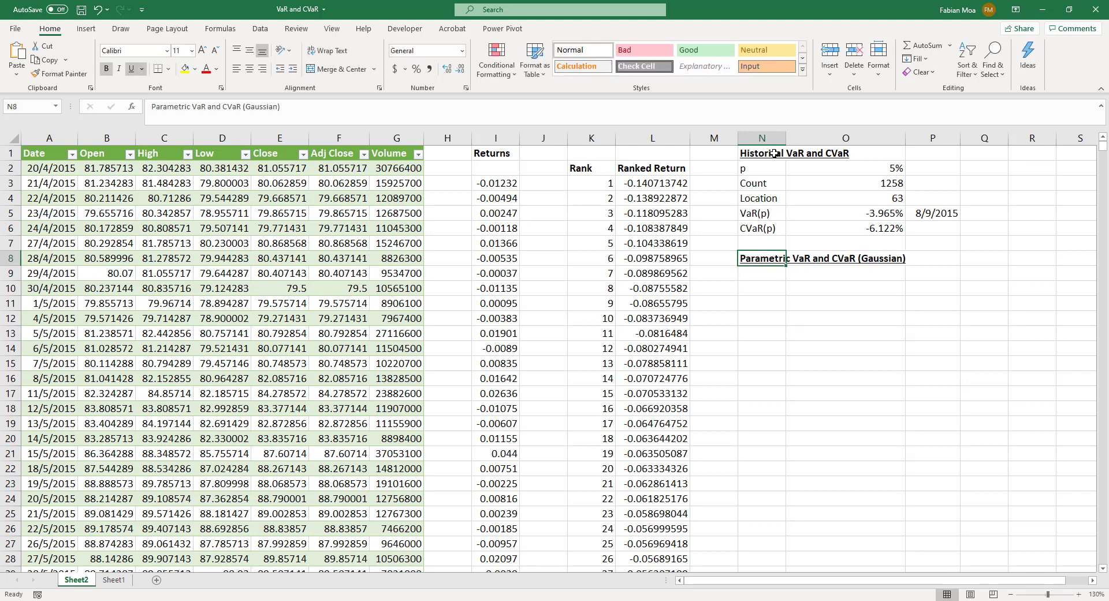
Enter the labels Mean, Std Dev and z under the Parametric heading
{"action": "key", "text": "Down"}
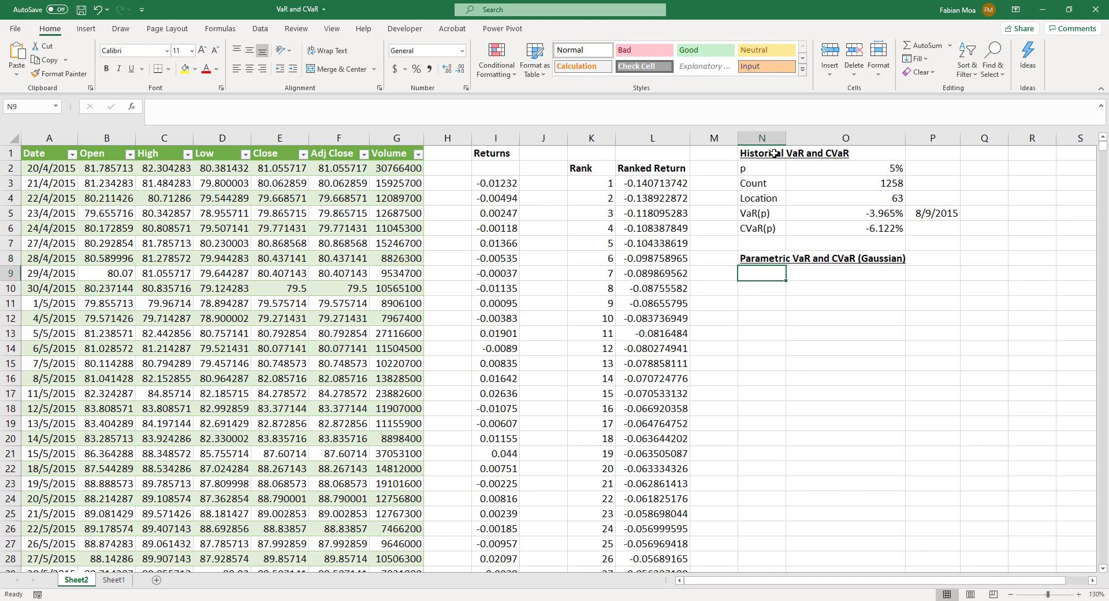
{"action": "type", "text": "Mean"}
{"action": "key", "text": "Return"}
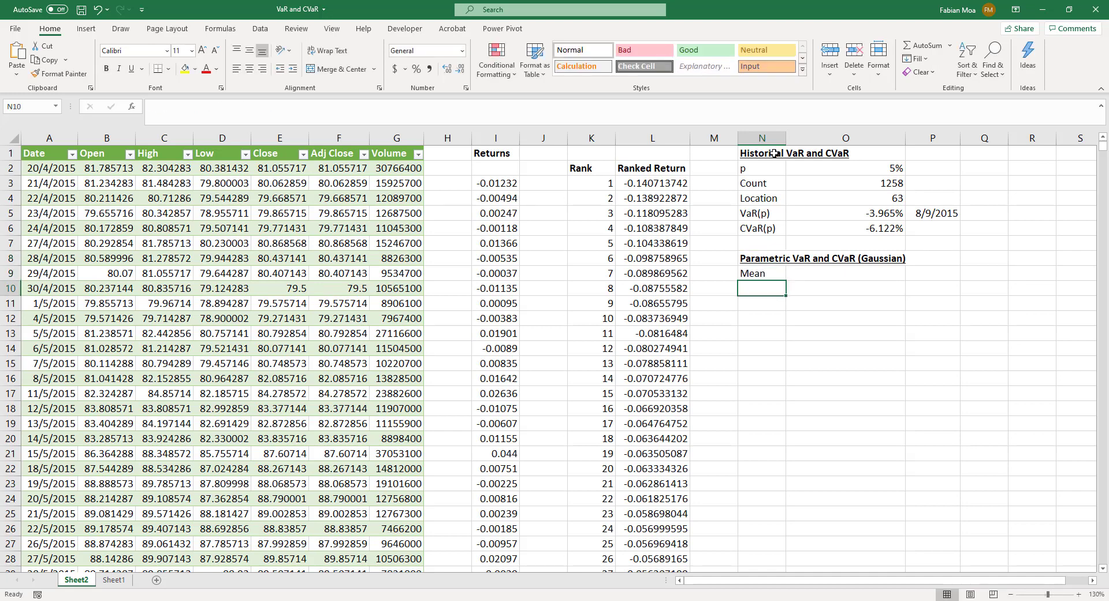
{"action": "type", "text": "Std Dev"}
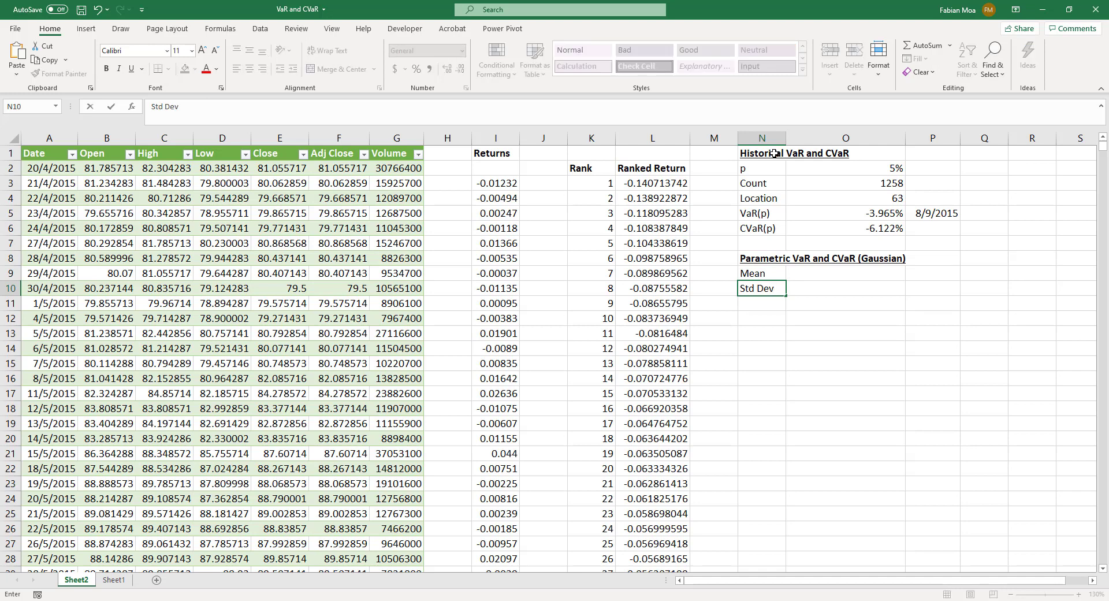
{"action": "key", "text": "Return"}
{"action": "type", "text": "z"}
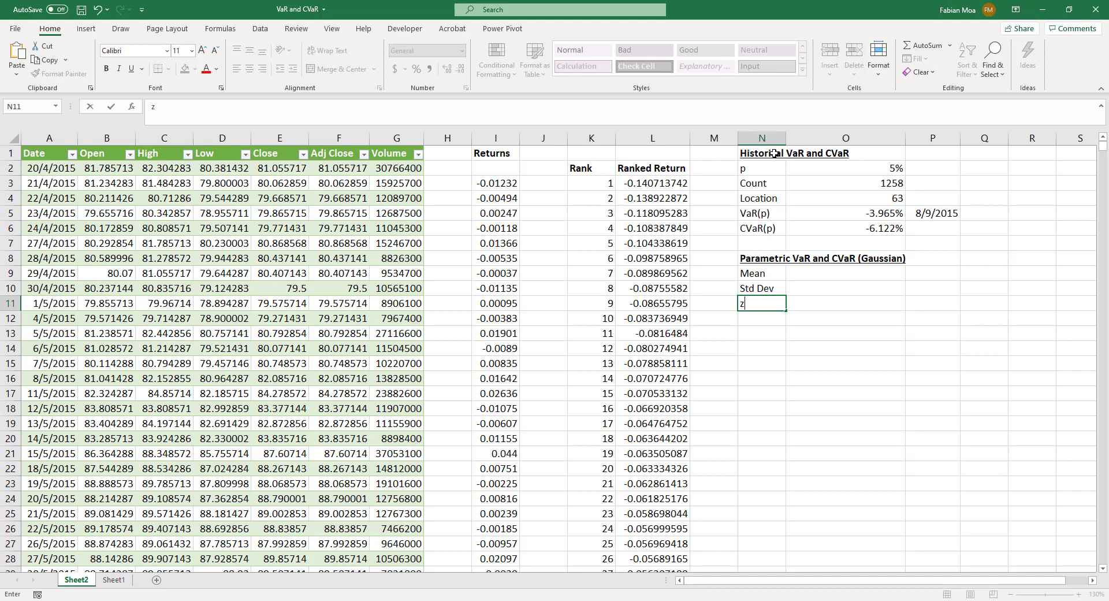
{"action": "left_click_drag", "start_coordinate": [834, 163], "coordinate": [789, 168]}
Compute Mean with =AVERAGE(L3#) and Std Dev with =STDEV.S(L3#), giving 0.131% and 2.620%
{"action": "left_click", "coordinate": [821, 298]}
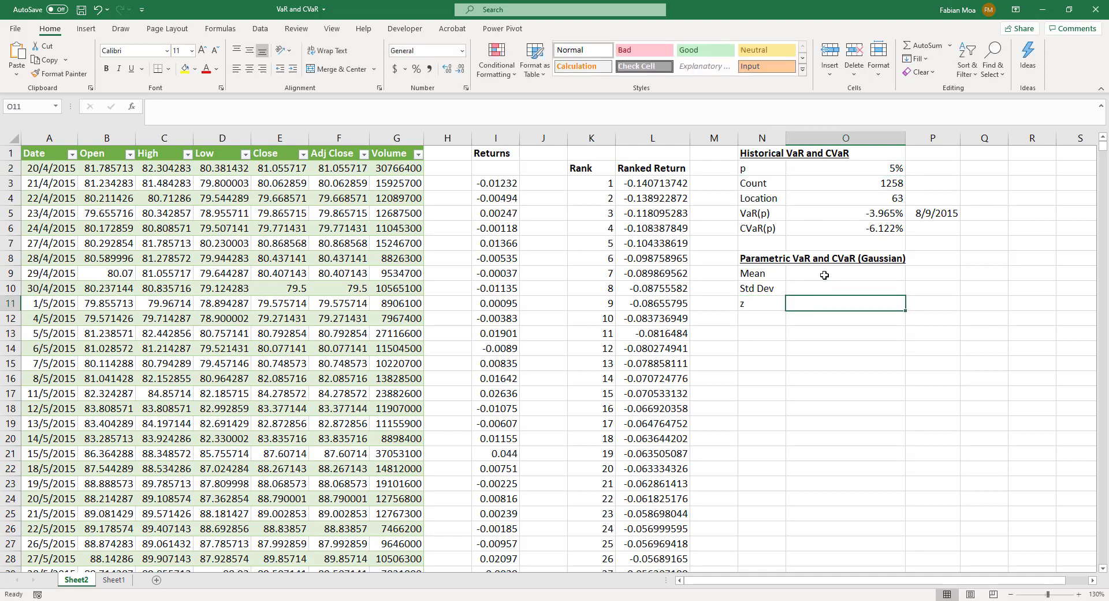
{"action": "left_click", "coordinate": [845, 271]}
{"action": "type", "text": "=AVERAGE("}
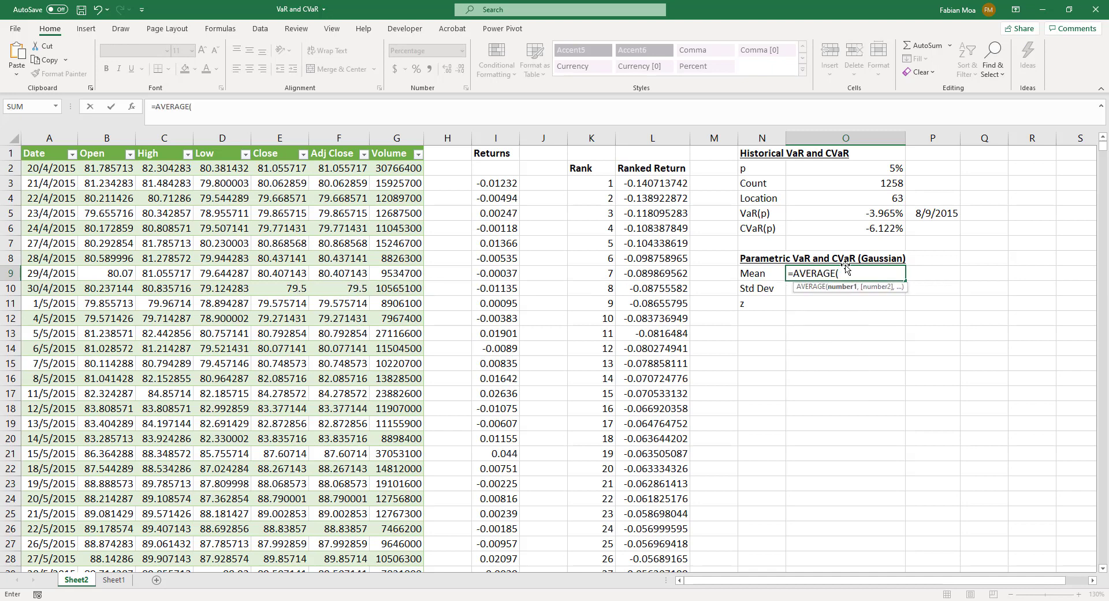
{"action": "type", "text": "L3#"}
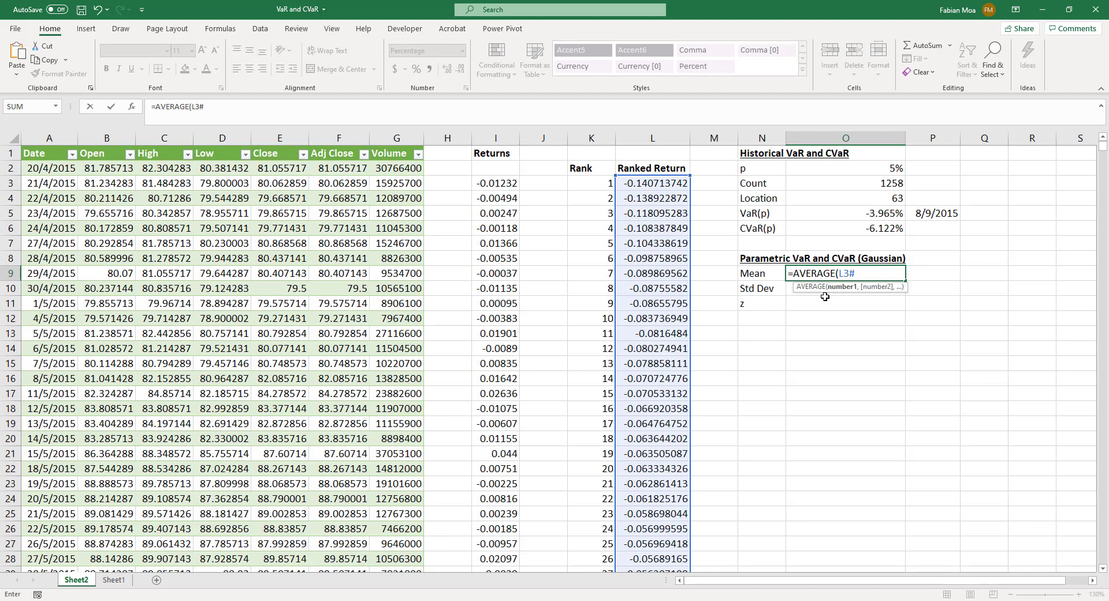
{"action": "key", "text": "Return"}
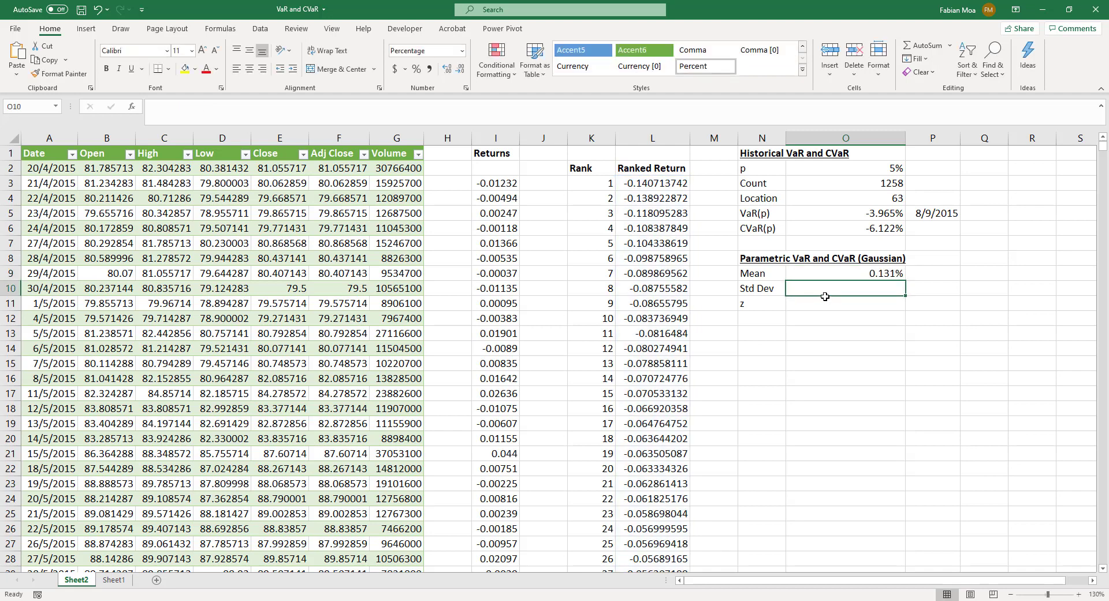
{"action": "type", "text": "=std"}
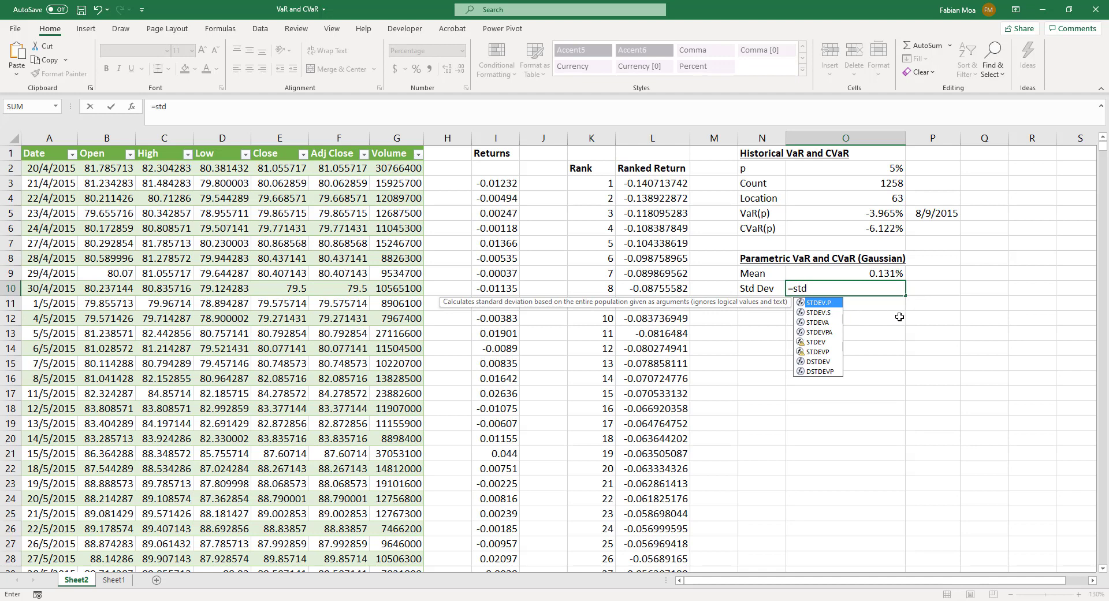
{"action": "type", "text": "d"}
{"action": "key", "text": "BackSpace"}
{"action": "type", "text": "ev.s"}
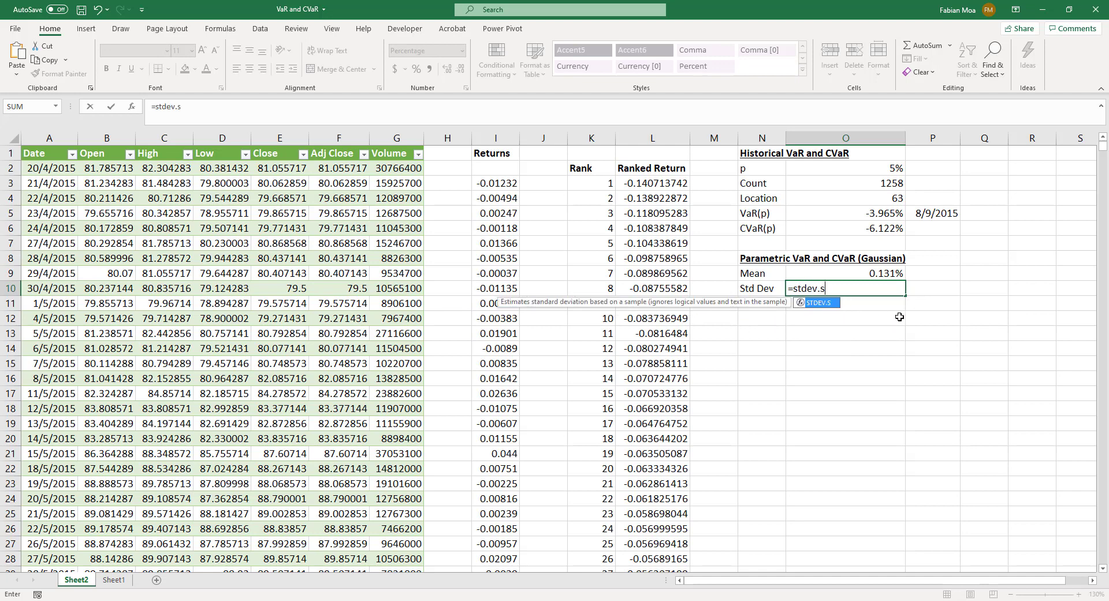
{"action": "type", "text": "(L3"}
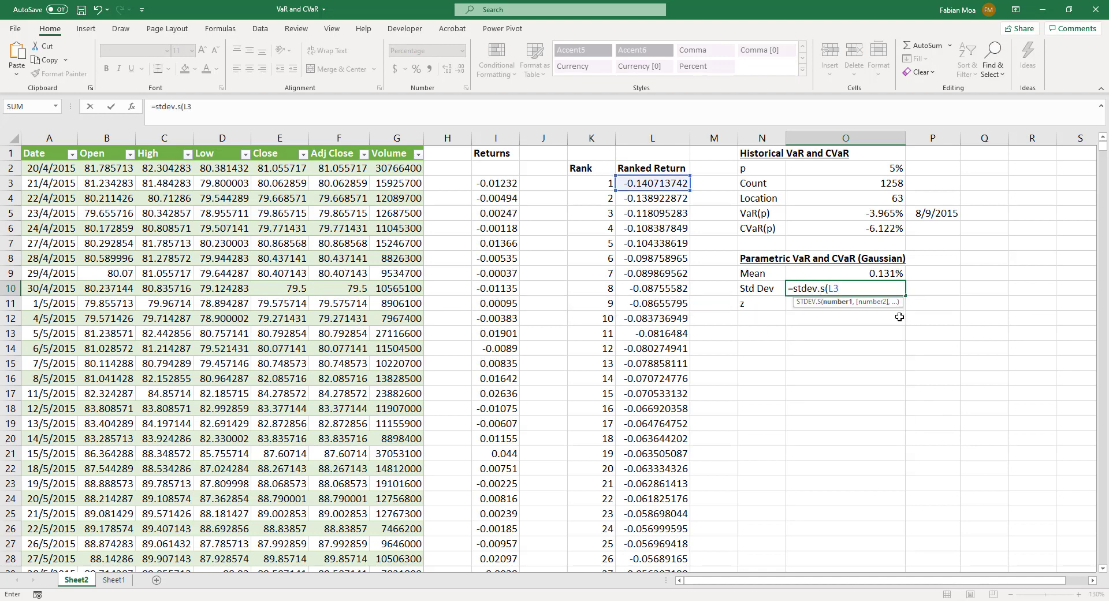
{"action": "type", "text": "#"}
{"action": "key", "text": "ctrl+Return"}
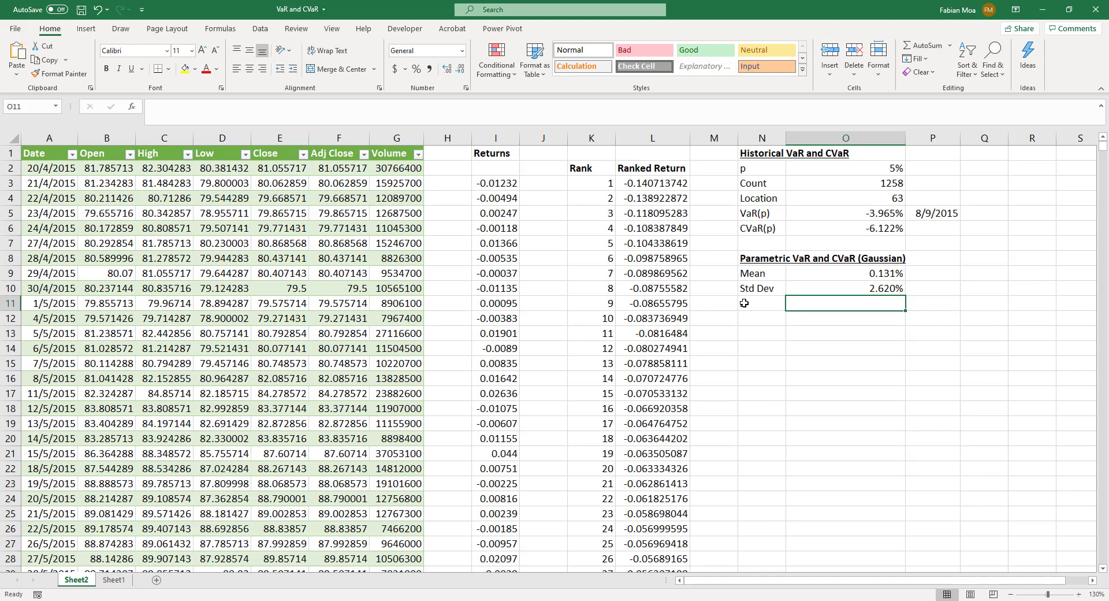
Enter =NORM.S.INV(O2) as the z value, using p from O2
{"action": "left_click", "coordinate": [766, 306]}
{"action": "left_click", "coordinate": [803, 305]}
{"action": "left_click", "coordinate": [865, 167]}
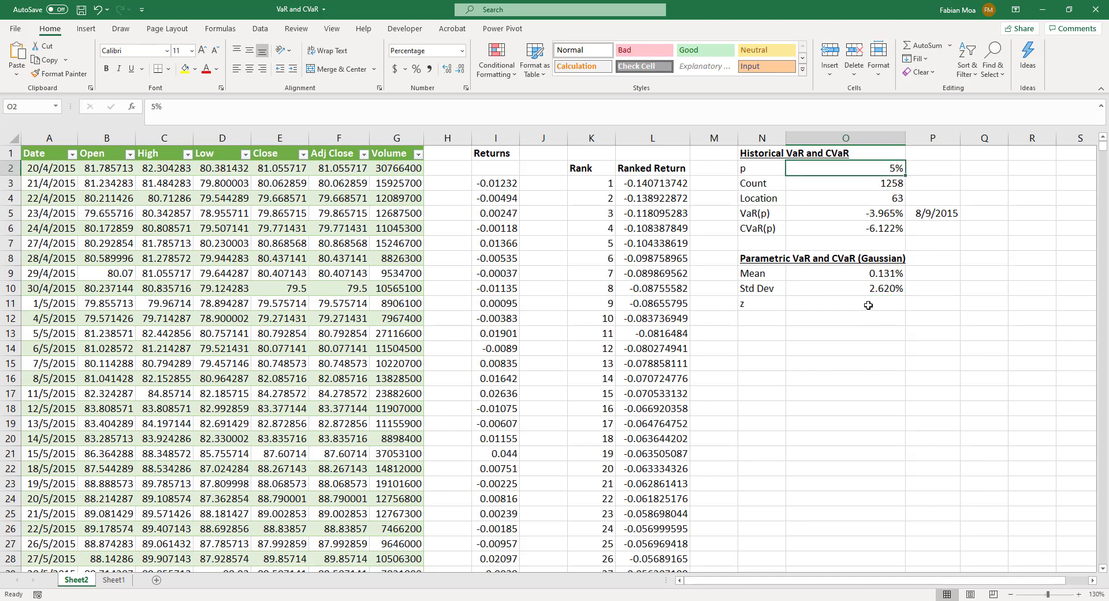
{"action": "left_click", "coordinate": [895, 300]}
{"action": "type", "text": "="}
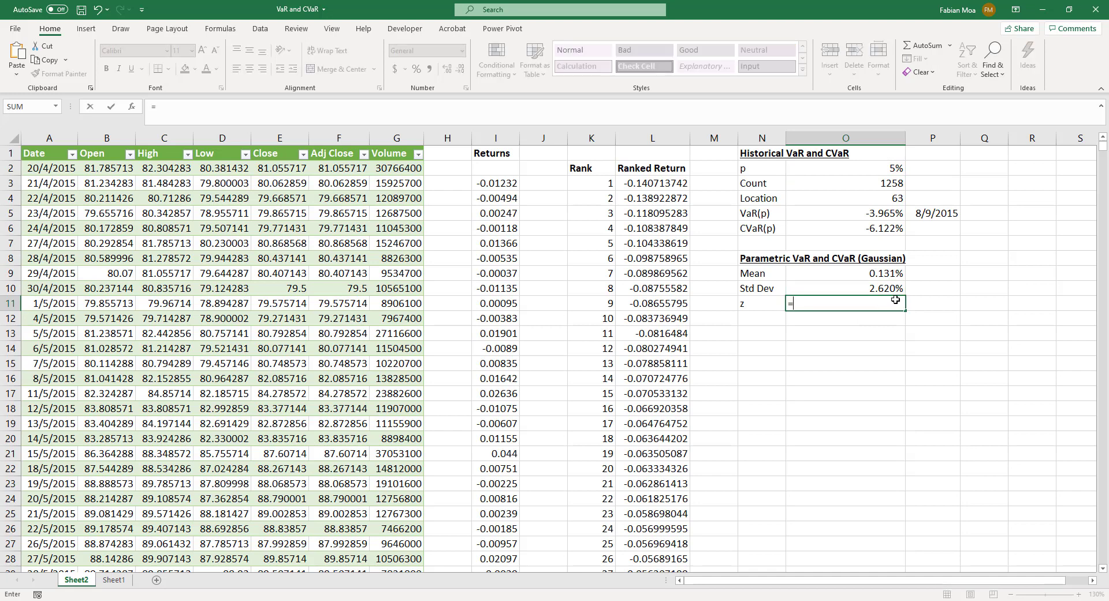
{"action": "type", "text": "norm.s.inv"}
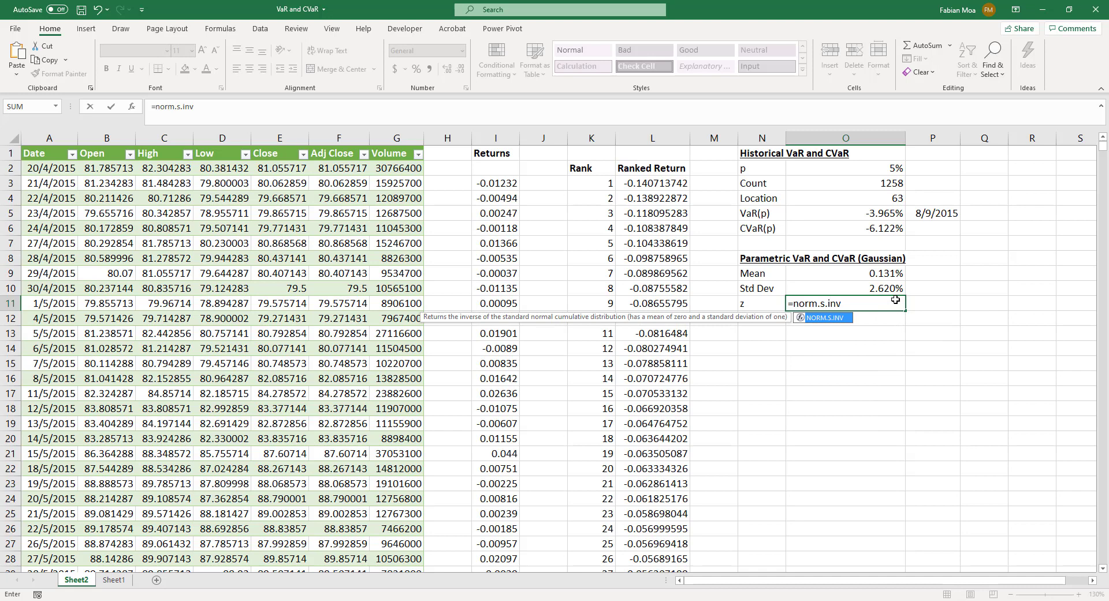
{"action": "key", "text": "Tab"}
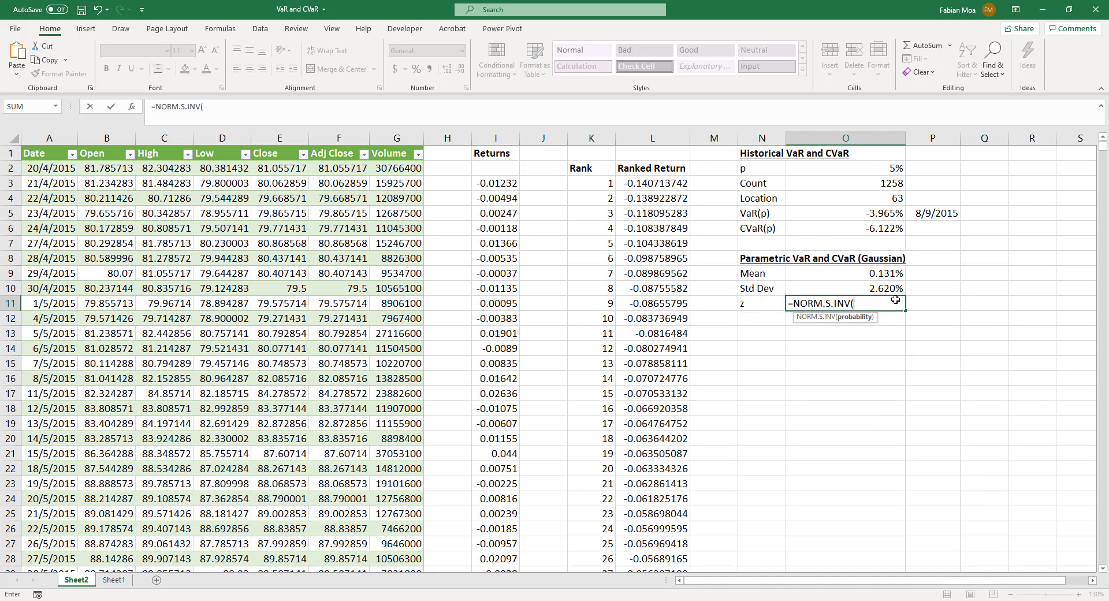
{"action": "left_click", "coordinate": [878, 168]}
{"action": "type", "text": ")"}
{"action": "key", "text": "ctrl+Return"}
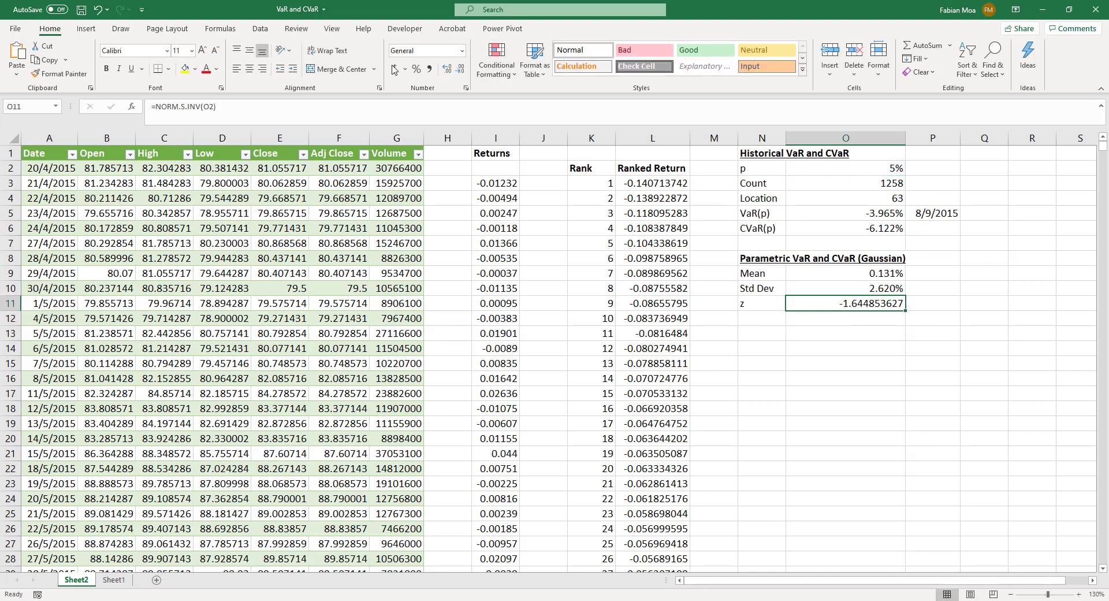
Reduce z's displayed decimals so it reads -1.64485
{"action": "left_click", "coordinate": [460, 69]}
{"action": "left_click", "coordinate": [461, 68]}
{"action": "left_click", "coordinate": [461, 70]}
{"action": "left_click", "coordinate": [461, 69]}
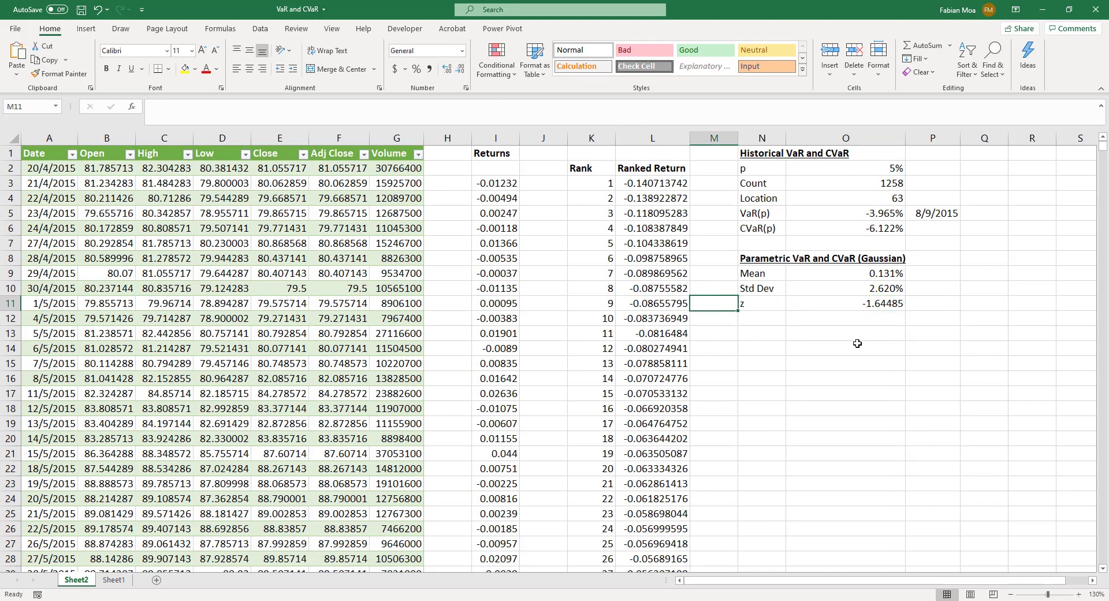
Add a VaR label in N12 below the z row
{"action": "left_click", "coordinate": [763, 322]}
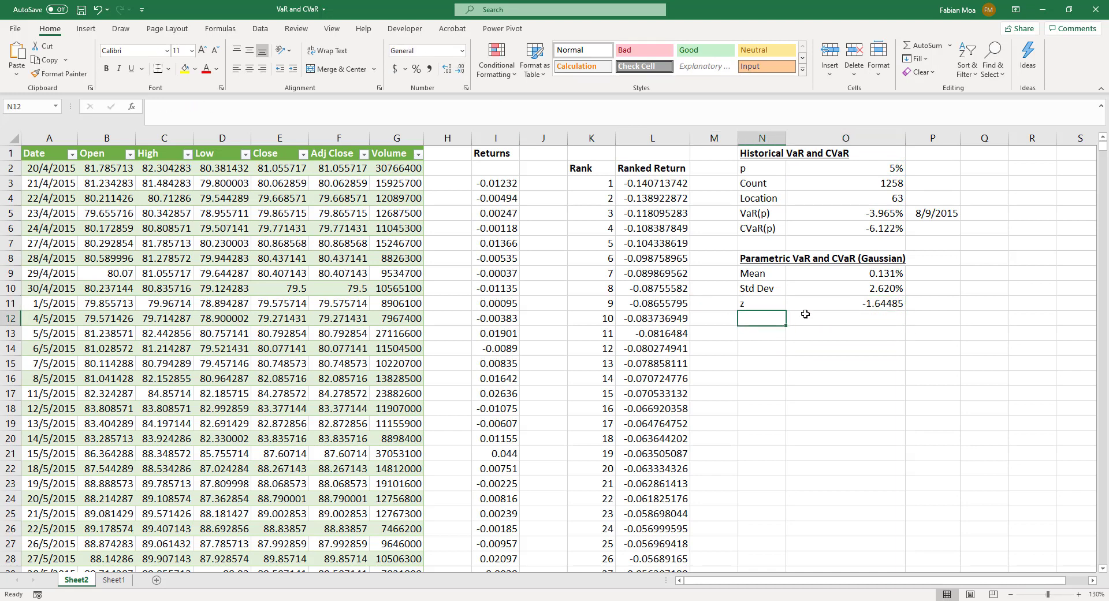
{"action": "type", "text": "VaR"}
{"action": "key", "text": "Return"}
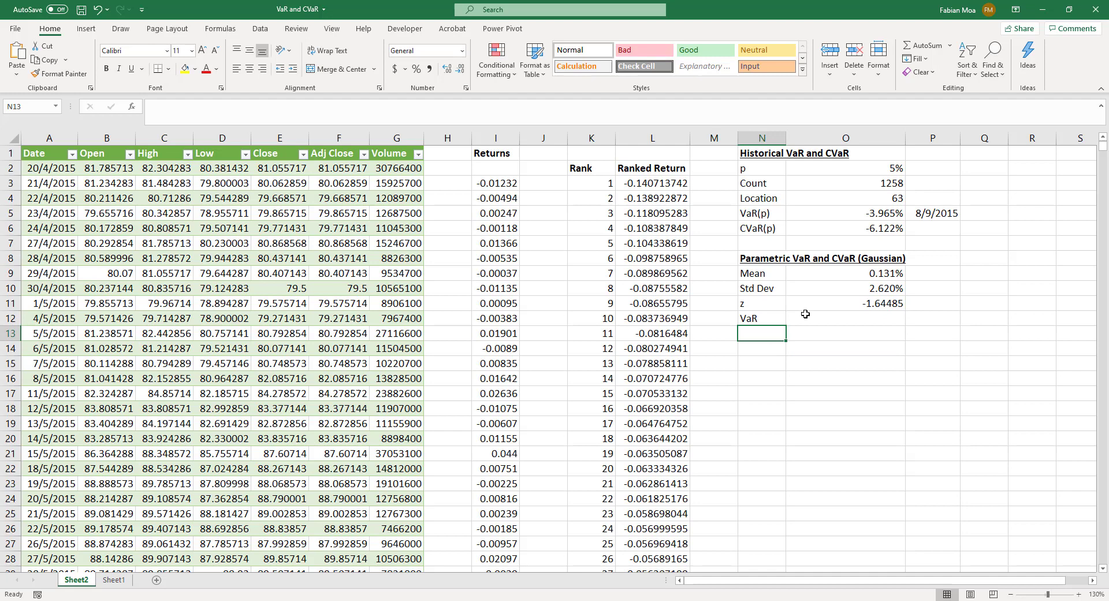
Compute VaR in O12 as =O9+O10*O11, giving -4.1783%
{"action": "left_click", "coordinate": [806, 313]}
{"action": "type", "text": "="}
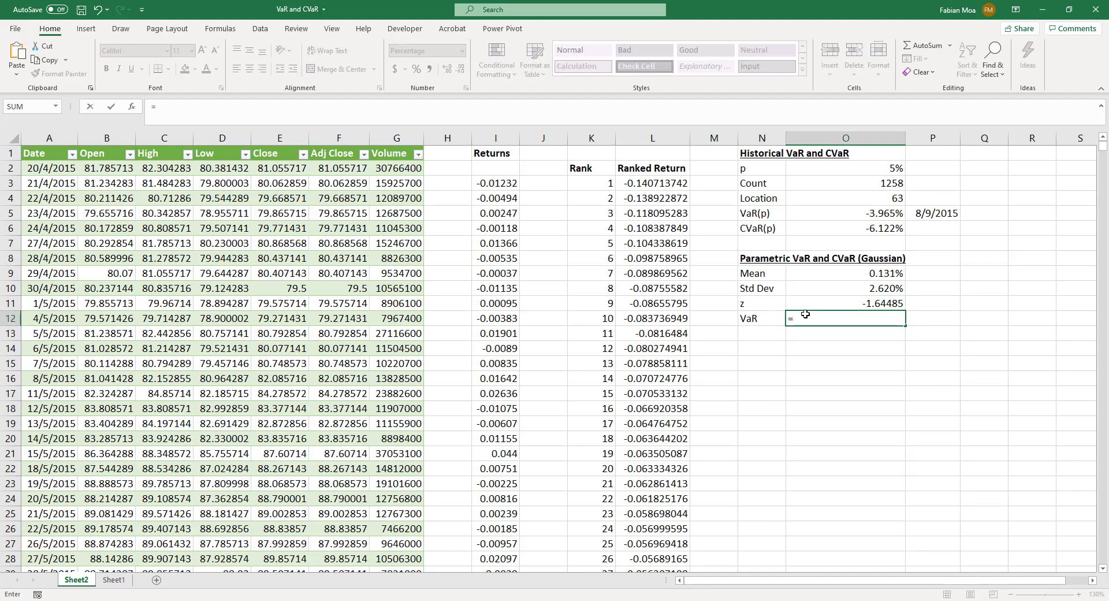
{"action": "left_click", "coordinate": [855, 272]}
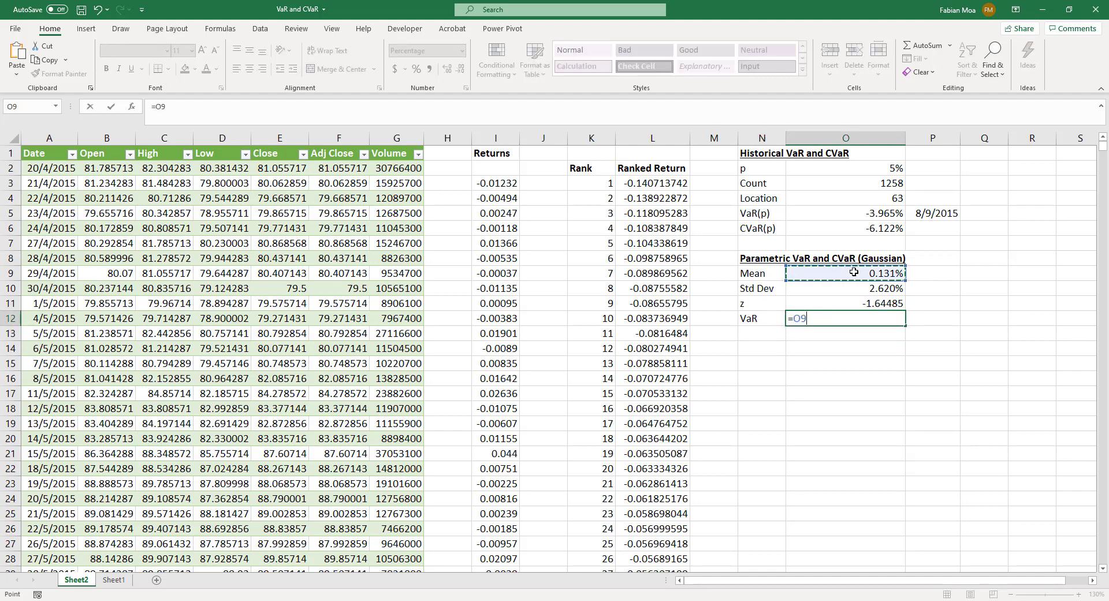
{"action": "type", "text": "+"}
{"action": "left_click", "coordinate": [866, 287]}
{"action": "type", "text": "*"}
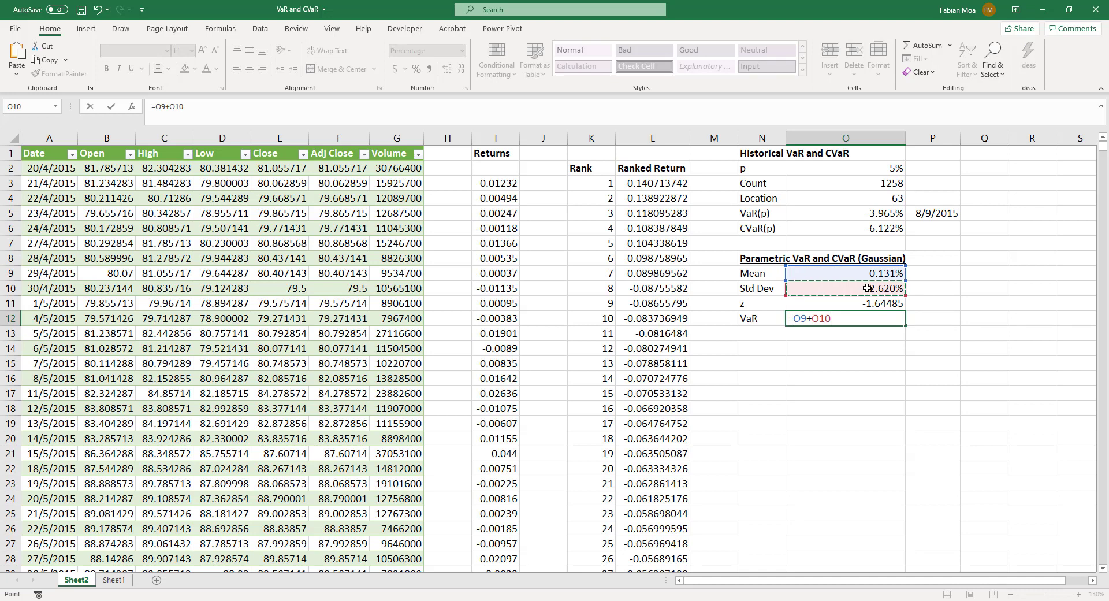
{"action": "left_click", "coordinate": [867, 303]}
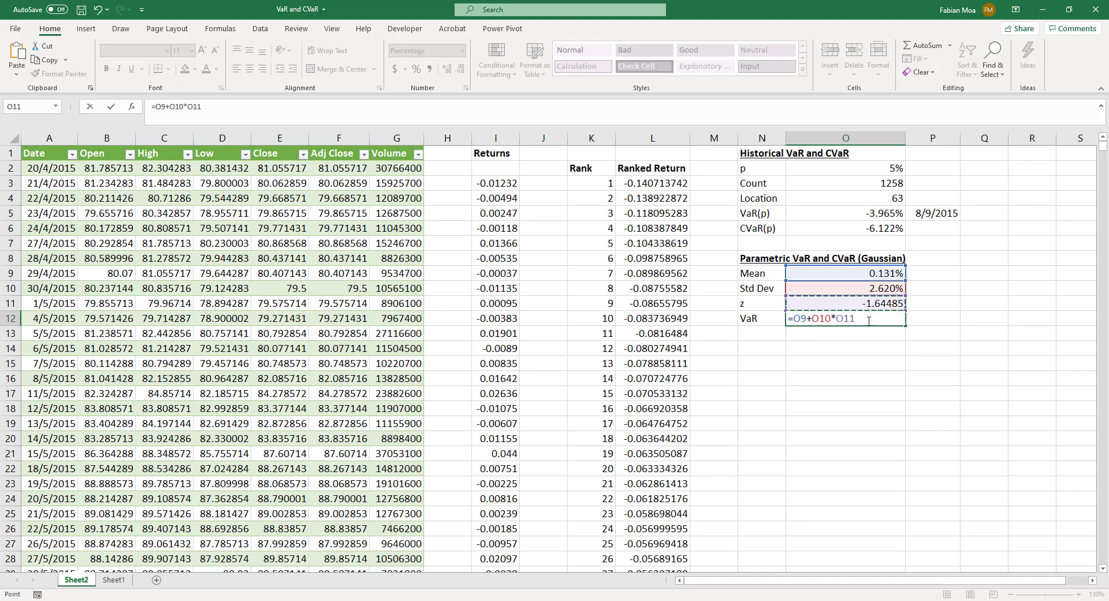
{"action": "key", "text": "Return"}
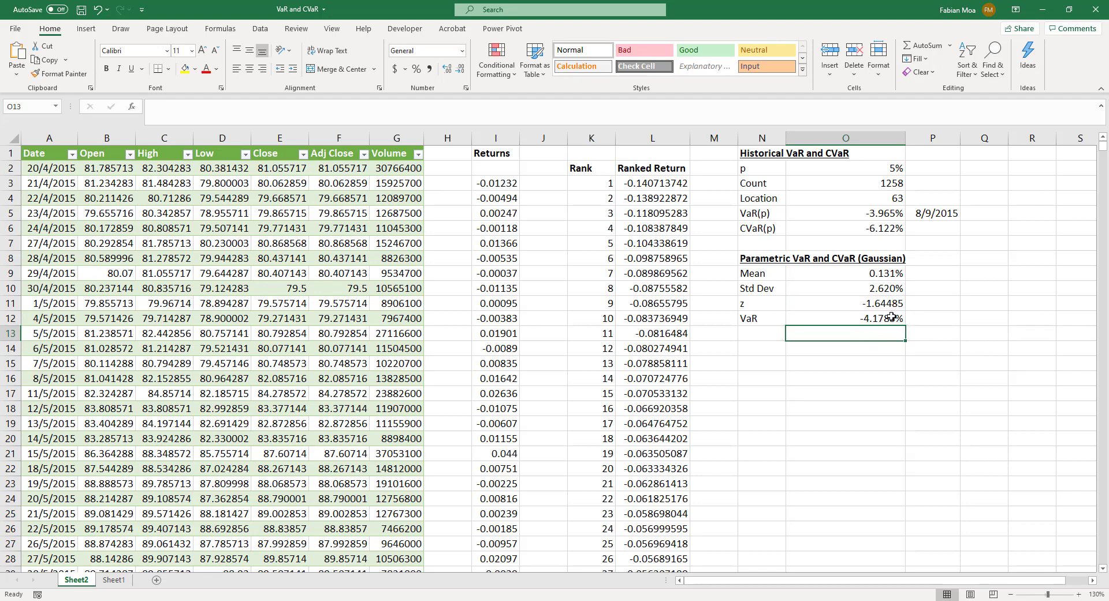
{"action": "left_click", "coordinate": [892, 318]}
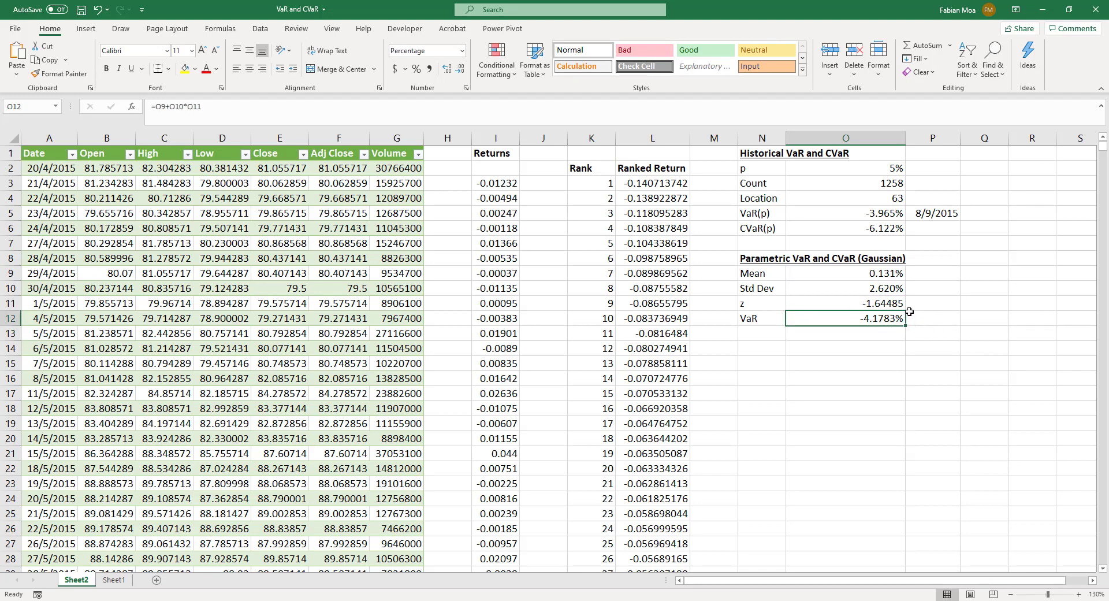
{"action": "key", "text": "ctrl+Up"}
{"action": "key", "text": "ctrl+Up"}
{"action": "key", "text": "ctrl+Up"}
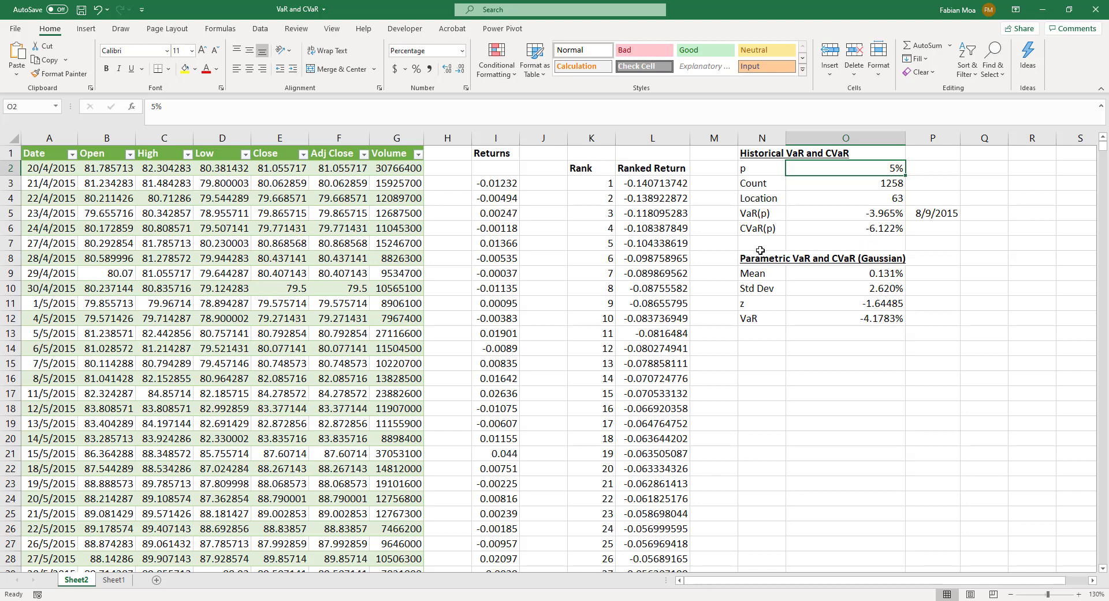
Rewrite the O12 formula as =-(O9+O10*O11) so VaR shows a positive 4.1783%
{"action": "left_click_drag", "start_coordinate": [758, 256], "coordinate": [884, 260]}
{"action": "left_click", "coordinate": [933, 300]}
{"action": "left_click", "coordinate": [933, 318]}
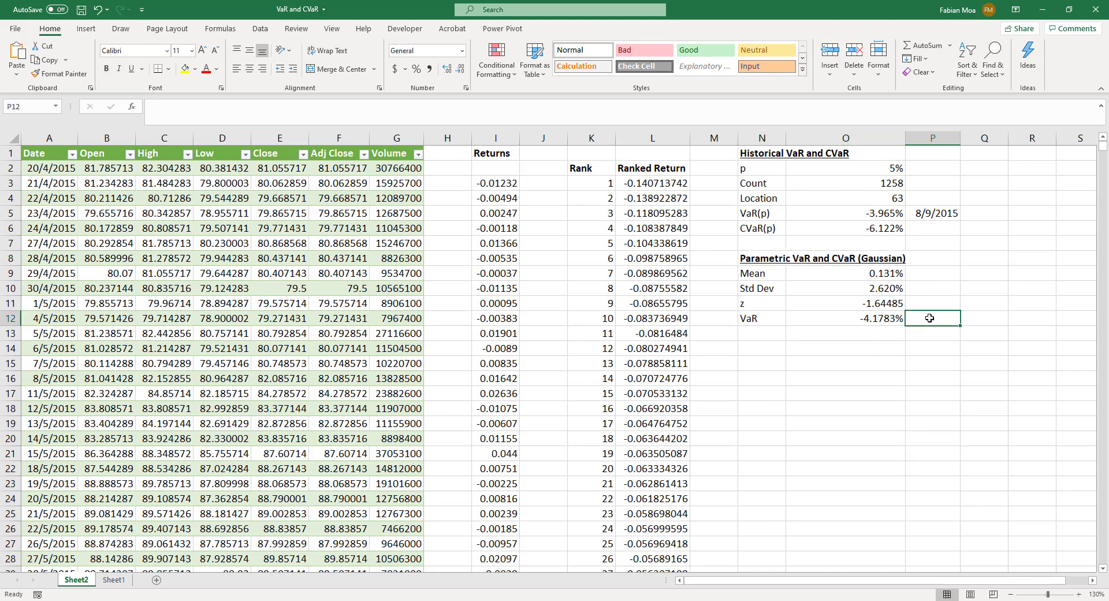
{"action": "left_click", "coordinate": [868, 318]}
{"action": "left_click", "coordinate": [738, 317]}
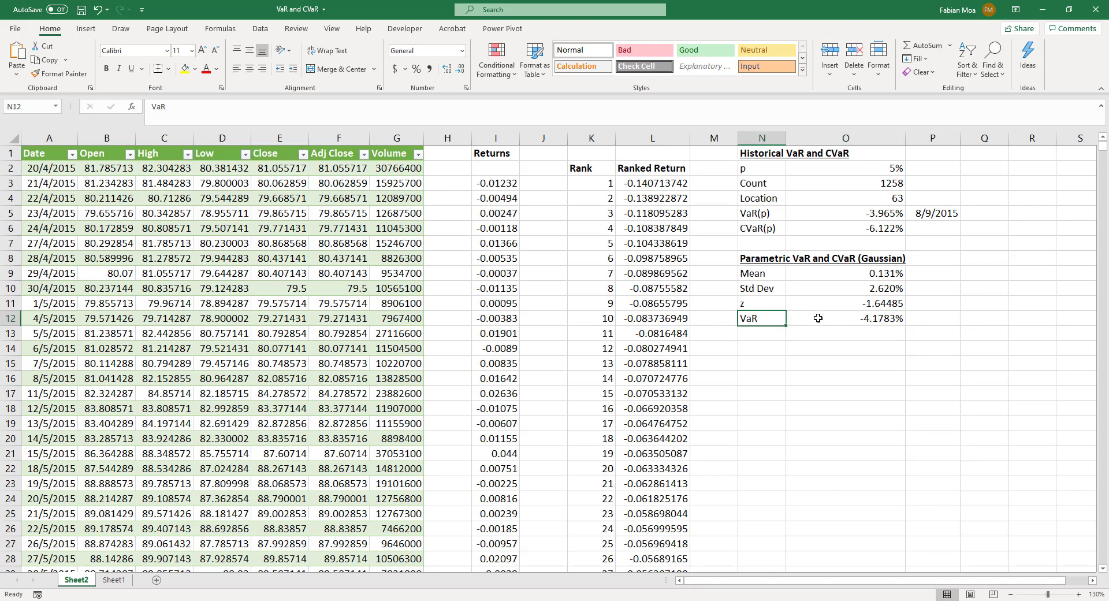
{"action": "left_click", "coordinate": [818, 318]}
{"action": "left_click", "coordinate": [159, 106]}
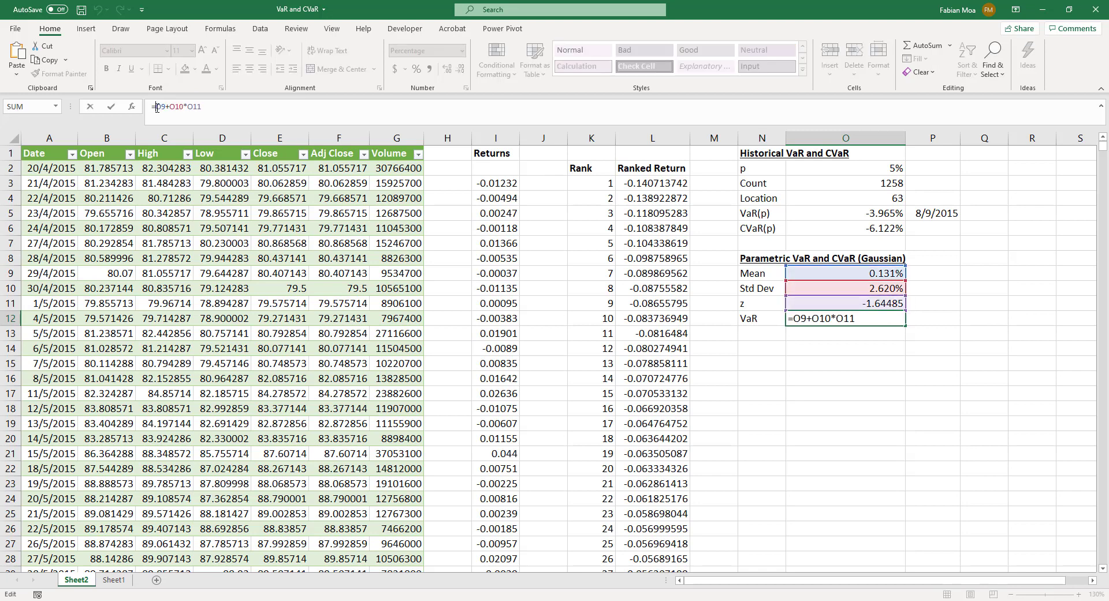
{"action": "type", "text": "-("}
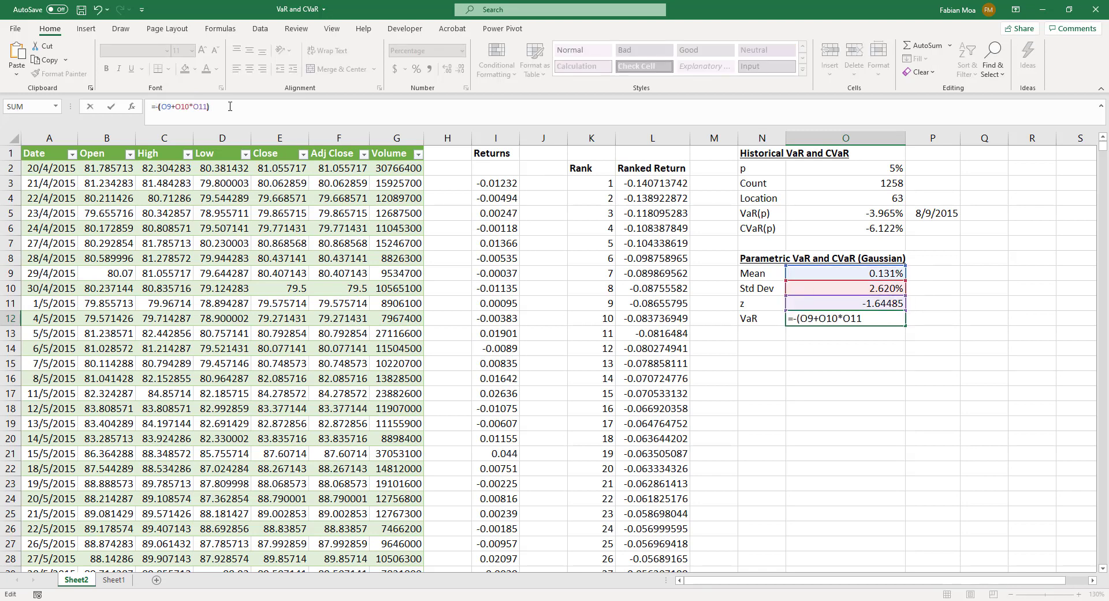
{"action": "key", "text": "Return"}
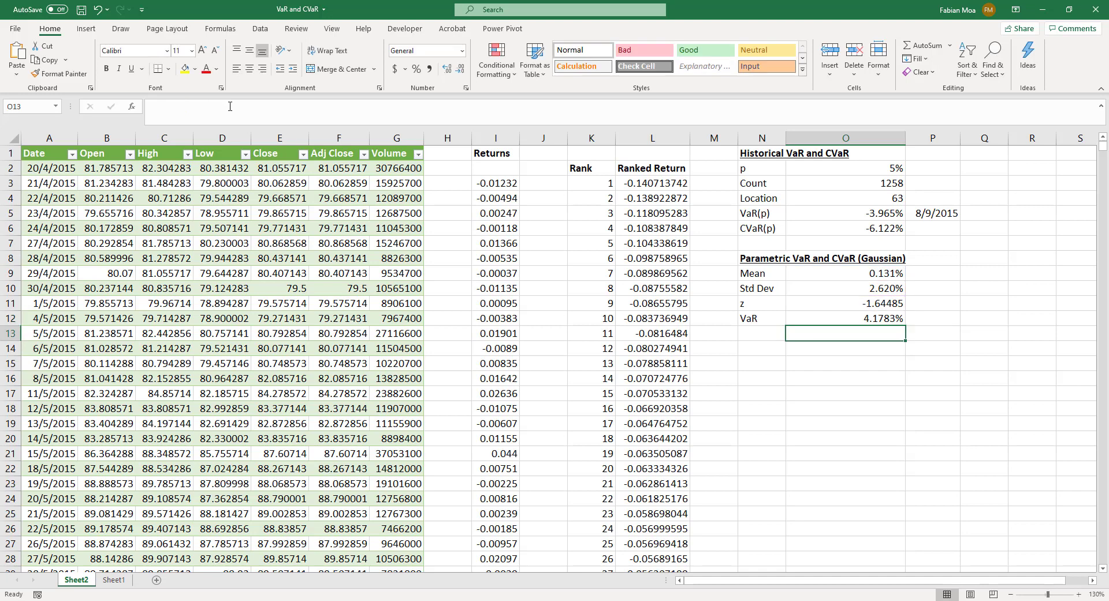
{"action": "left_click", "coordinate": [899, 321]}
Put a minus before the VLOOKUP in O5 so historical VaR(p) turns positive
{"action": "left_click", "coordinate": [859, 213]}
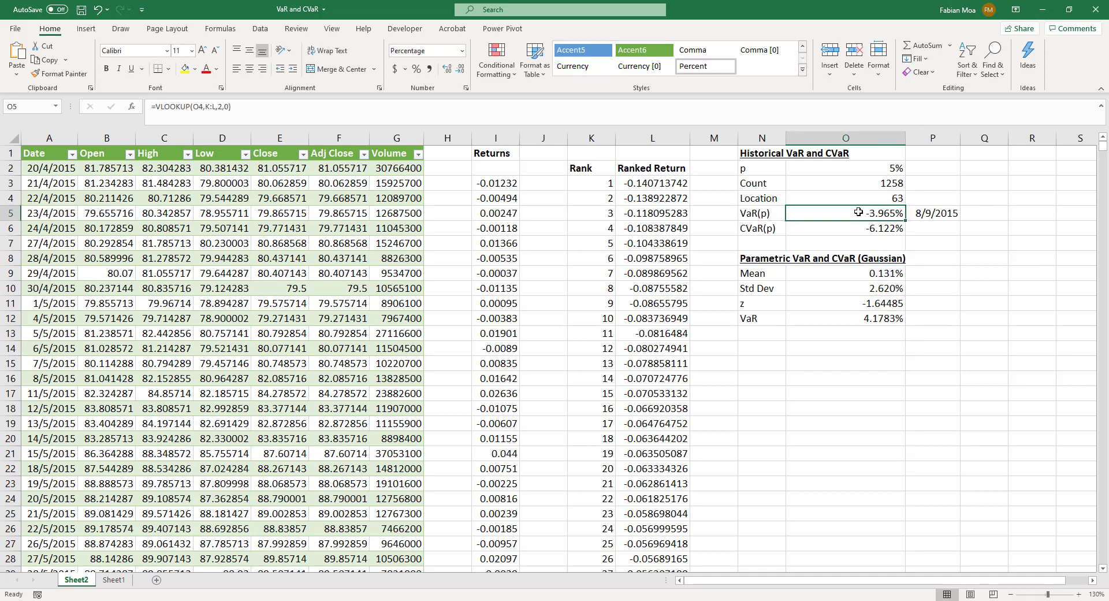
{"action": "double_click", "coordinate": [809, 214]}
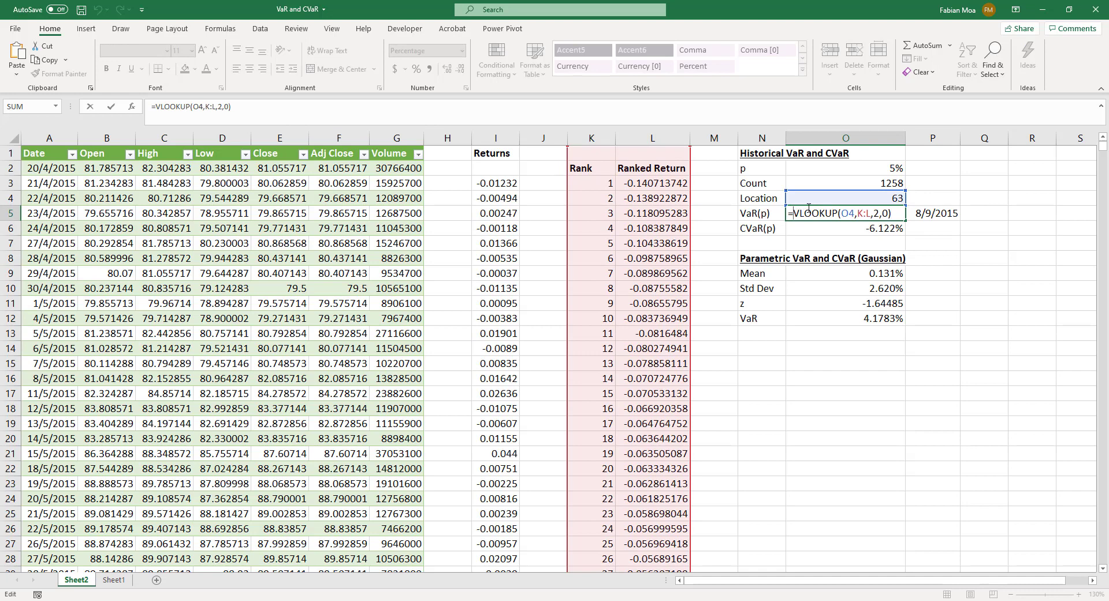
{"action": "type", "text": "-"}
{"action": "key", "text": "Return"}
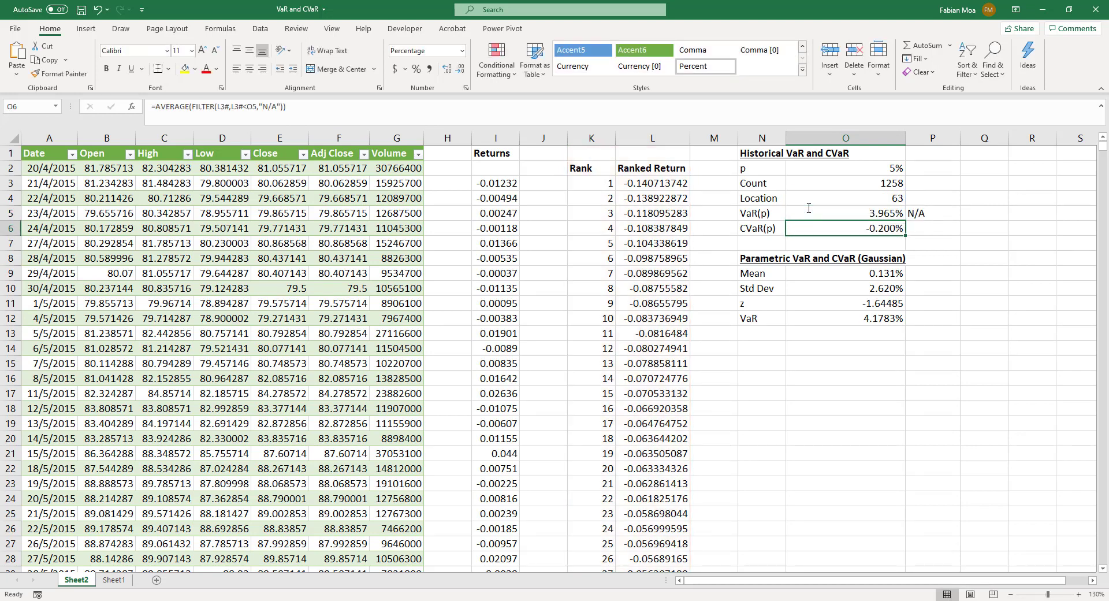
Negate the AVERAGE(FILTER) formula in O6 so CVaR(p) shows a positive 6.122%
{"action": "double_click", "coordinate": [836, 230]}
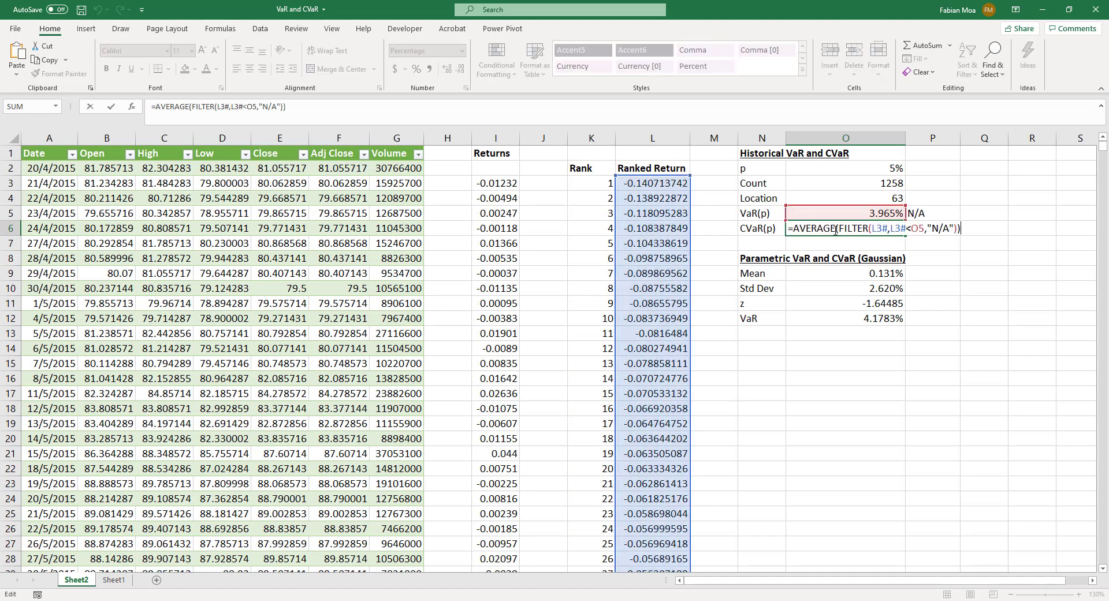
{"action": "left_click", "coordinate": [914, 228]}
{"action": "type", "text": "-"}
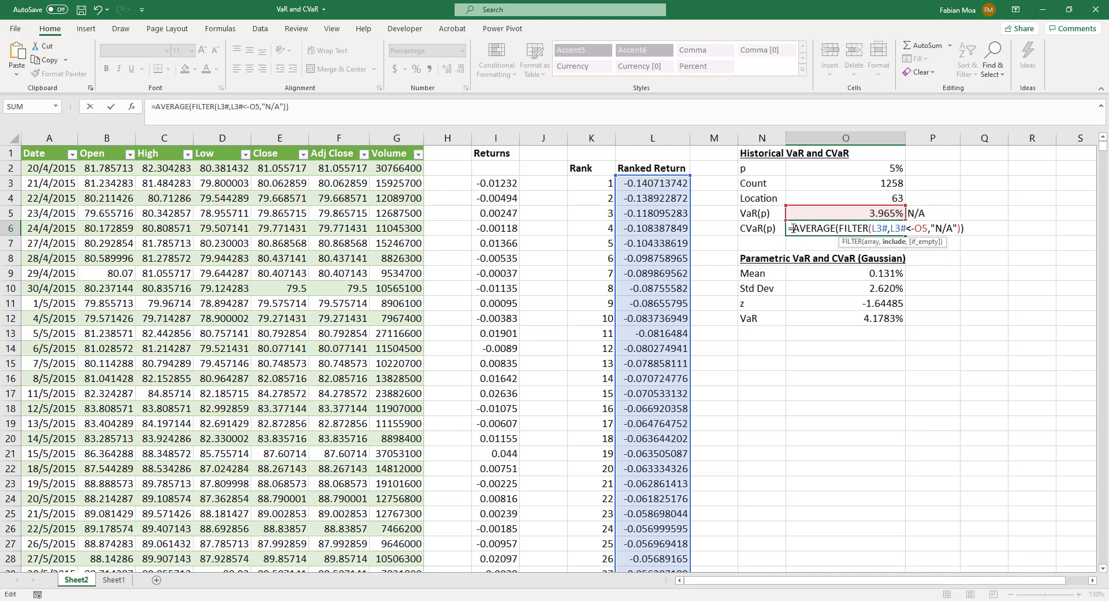
{"action": "key", "text": "Return"}
{"action": "left_click", "coordinate": [844, 225]}
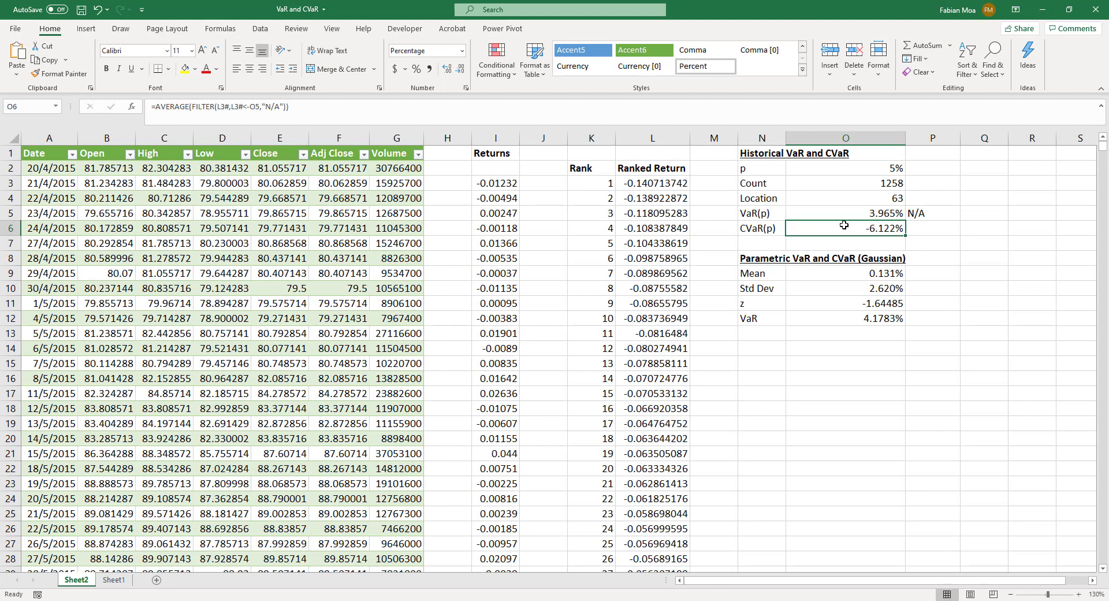
{"action": "double_click", "coordinate": [844, 226]}
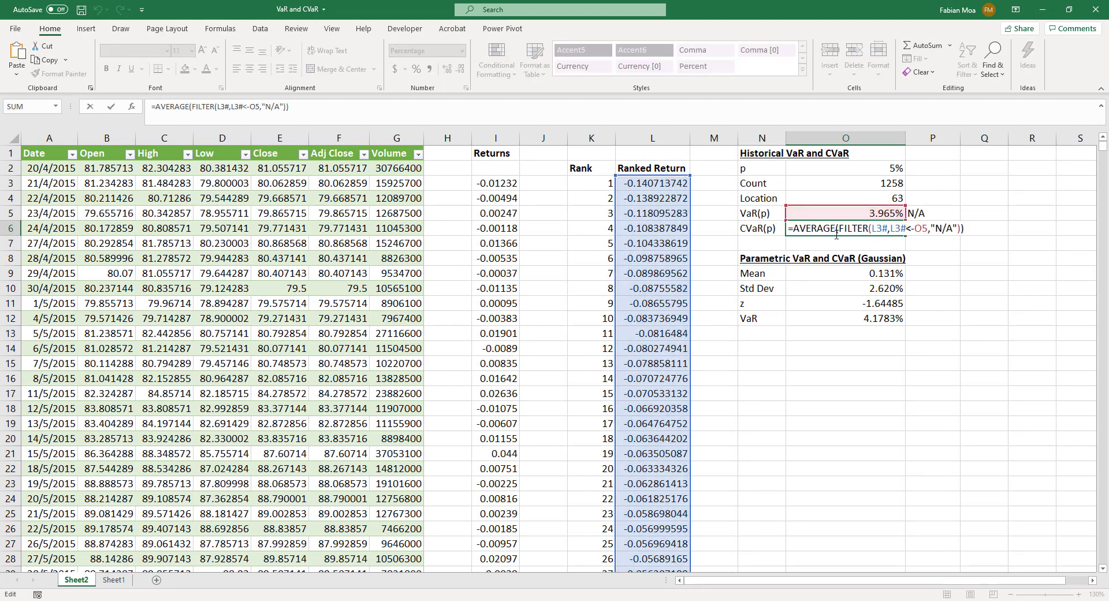
{"action": "type", "text": "-"}
{"action": "key", "text": "Return"}
Add a minus before O5 in the P5 XLOOKUP so it returns the date 8/9/2015
{"action": "left_click", "coordinate": [924, 213]}
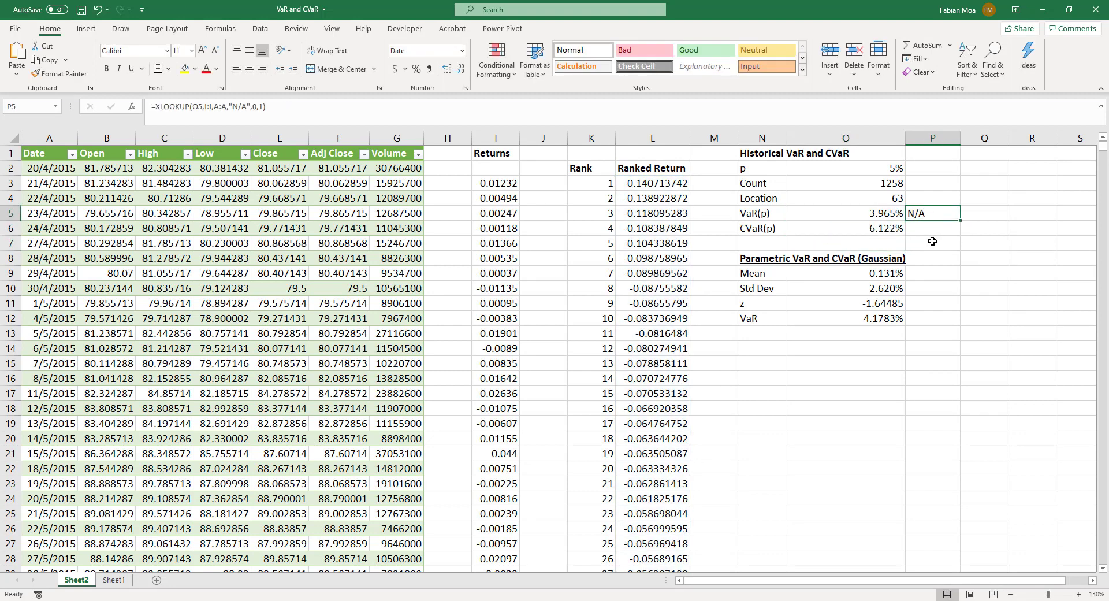
{"action": "key", "text": "F2"}
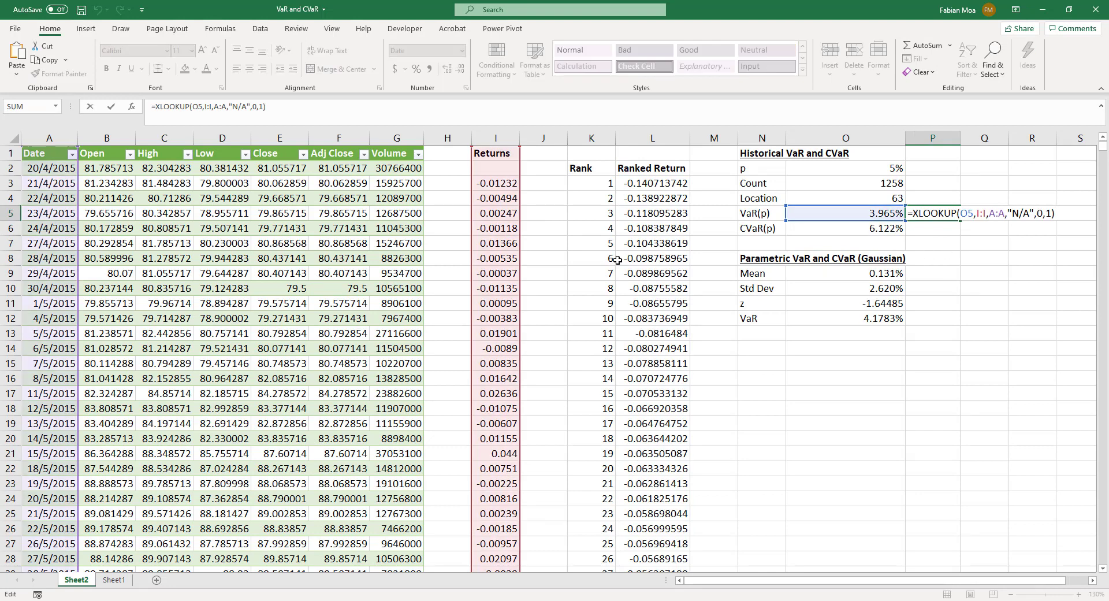
{"action": "left_click", "coordinate": [962, 213]}
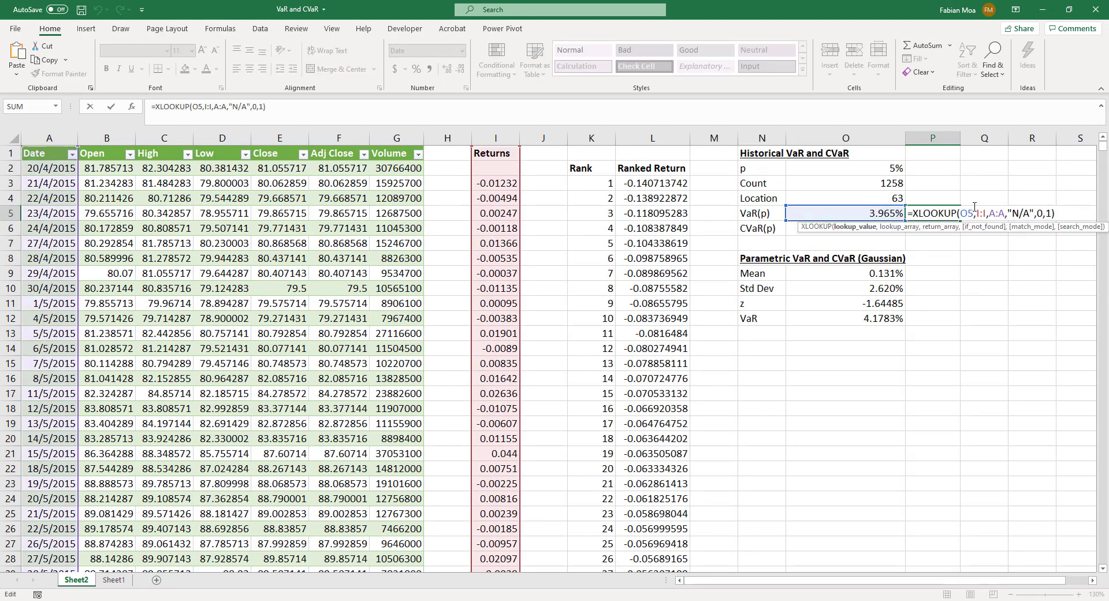
{"action": "key", "text": "Return"}
Review the historical VaR(p) and CVaR(p) labels and values, 3.965% and 6.122%
{"action": "left_click", "coordinate": [930, 214]}
{"action": "key", "text": "Left"}
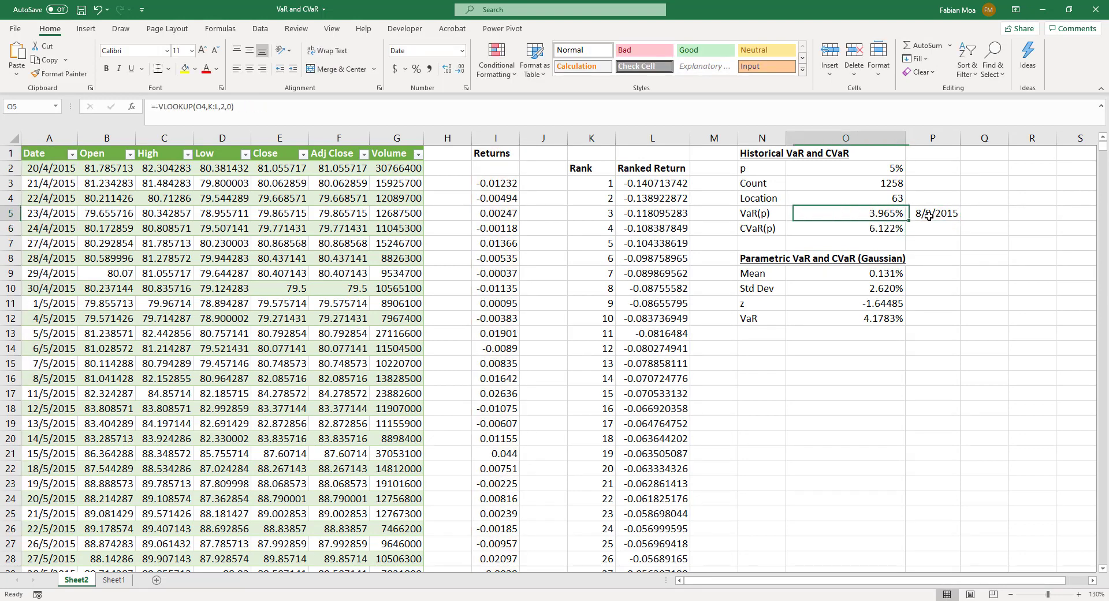
{"action": "left_click_drag", "start_coordinate": [893, 244], "coordinate": [884, 224]}
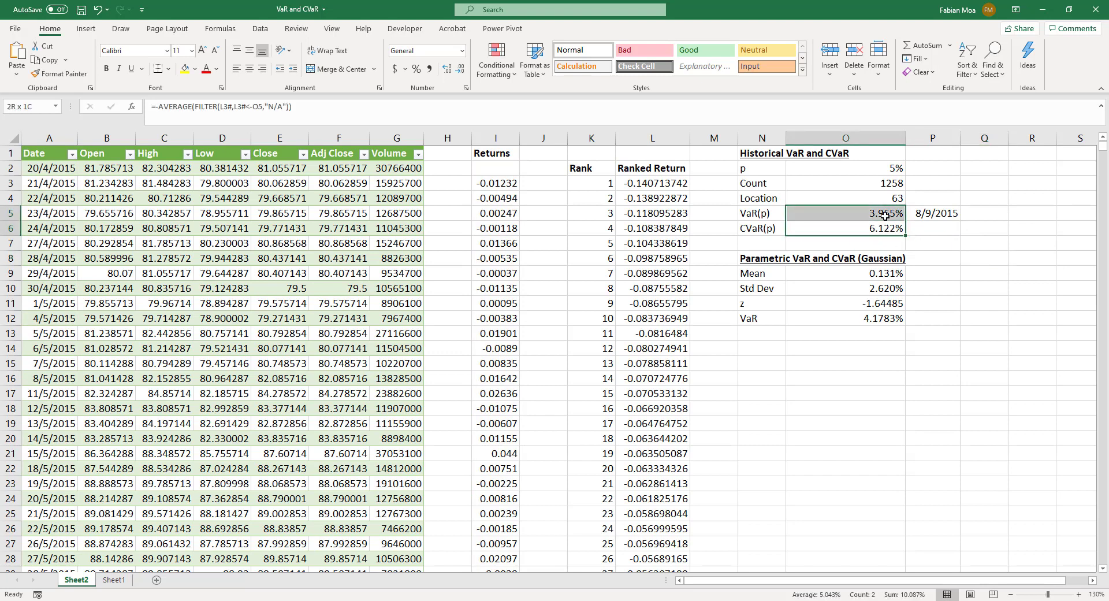
{"action": "left_click", "coordinate": [938, 275]}
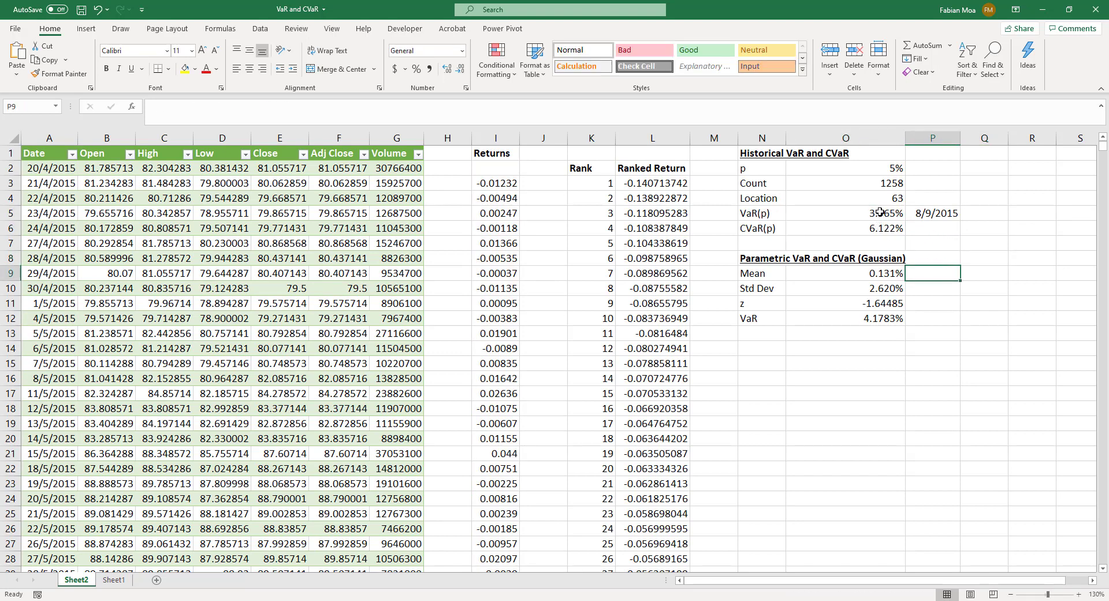
{"action": "left_click_drag", "start_coordinate": [880, 213], "coordinate": [883, 227]}
{"action": "left_click_drag", "start_coordinate": [779, 221], "coordinate": [787, 230]}
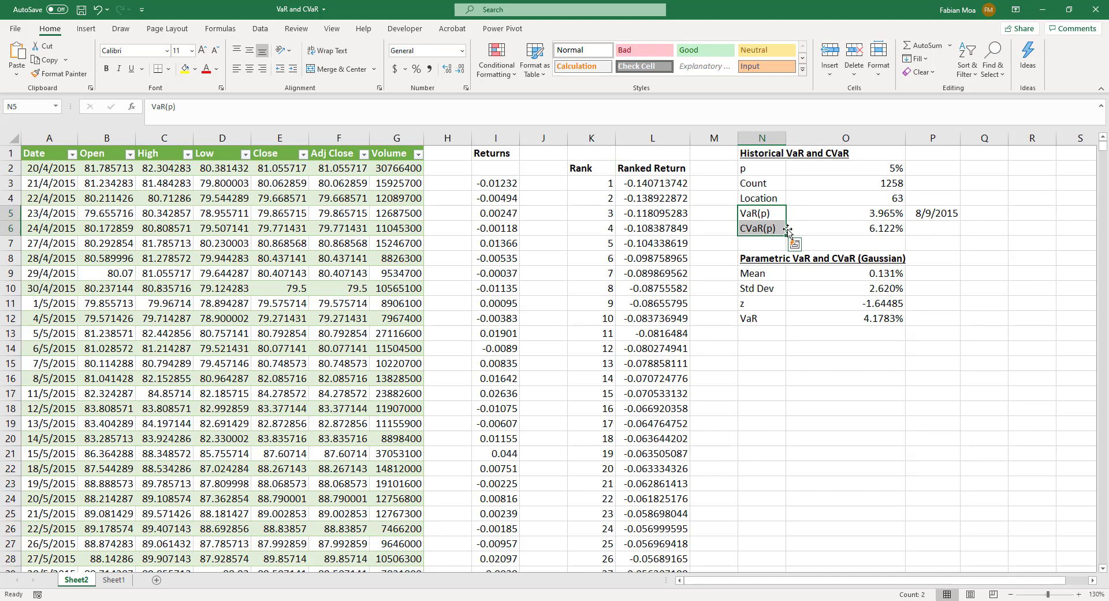
{"action": "left_click", "coordinate": [883, 364]}
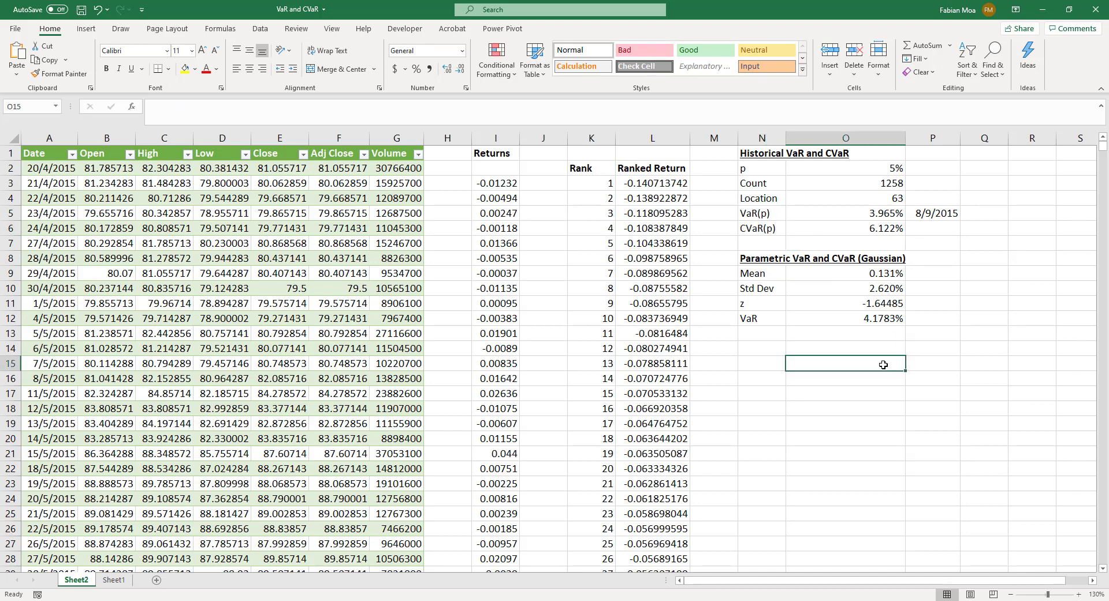
{"action": "left_click", "coordinate": [874, 322]}
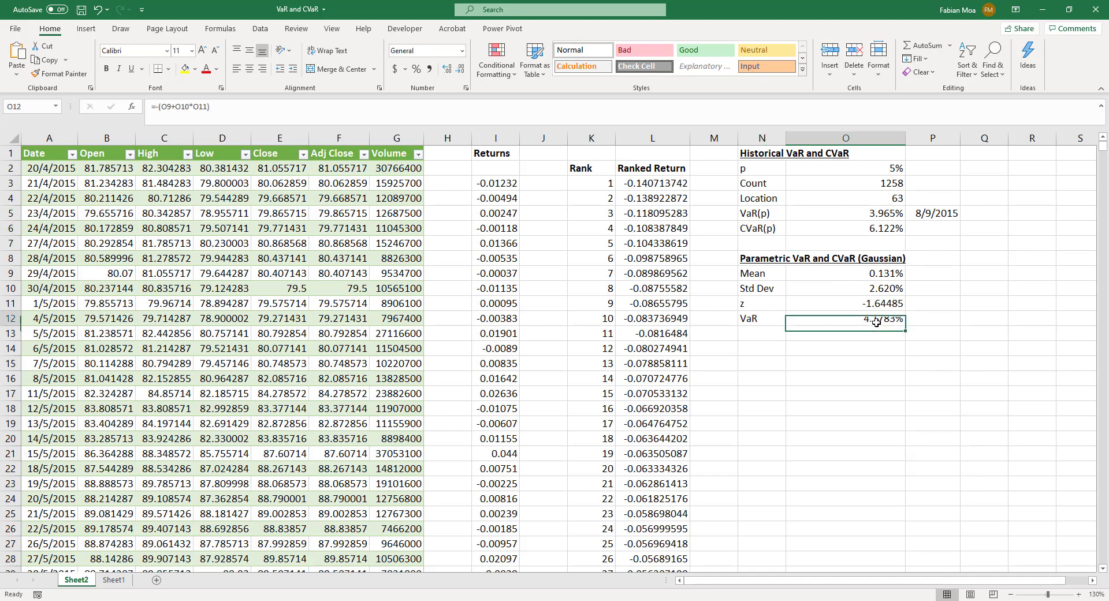
Add a Z label in N13 below the VaR row
{"action": "left_click", "coordinate": [769, 334]}
{"action": "type", "text": "C"}
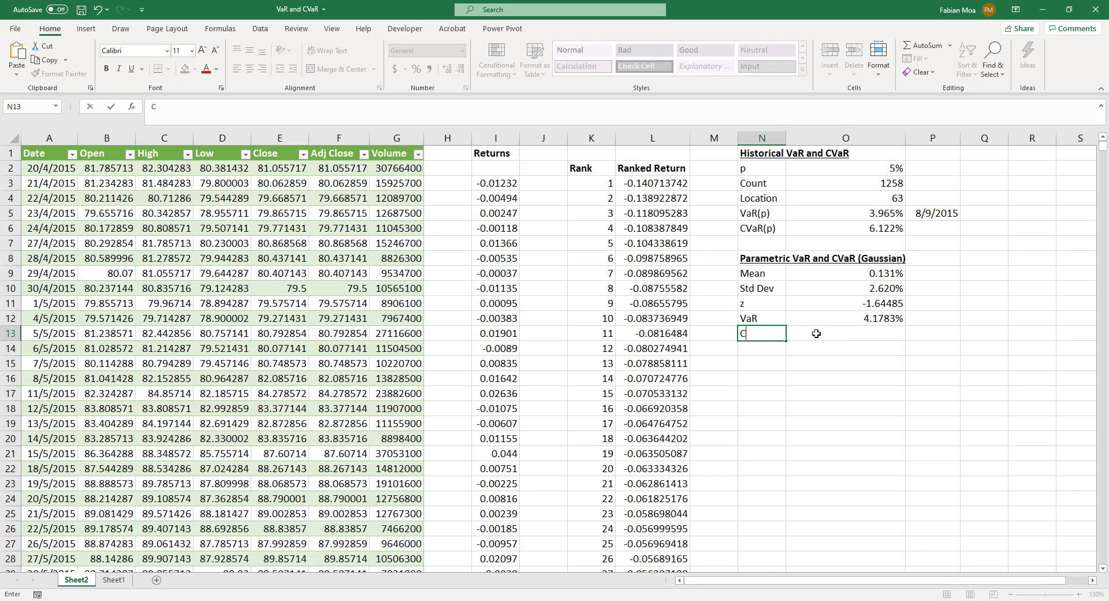
{"action": "type", "text": "VaR"}
{"action": "key", "text": "Tab"}
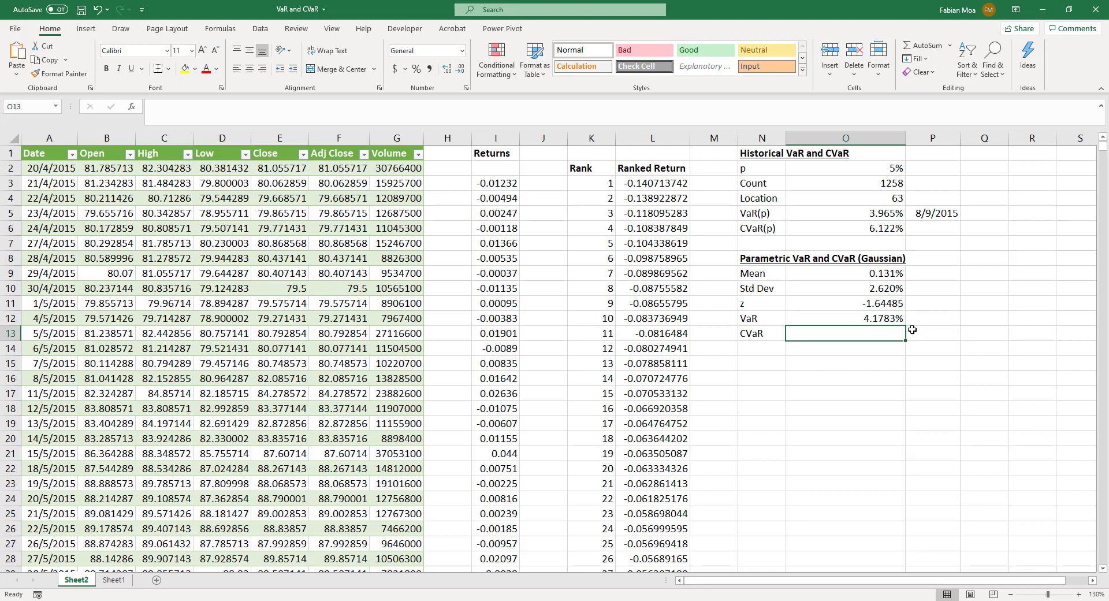
{"action": "key", "text": "Left"}
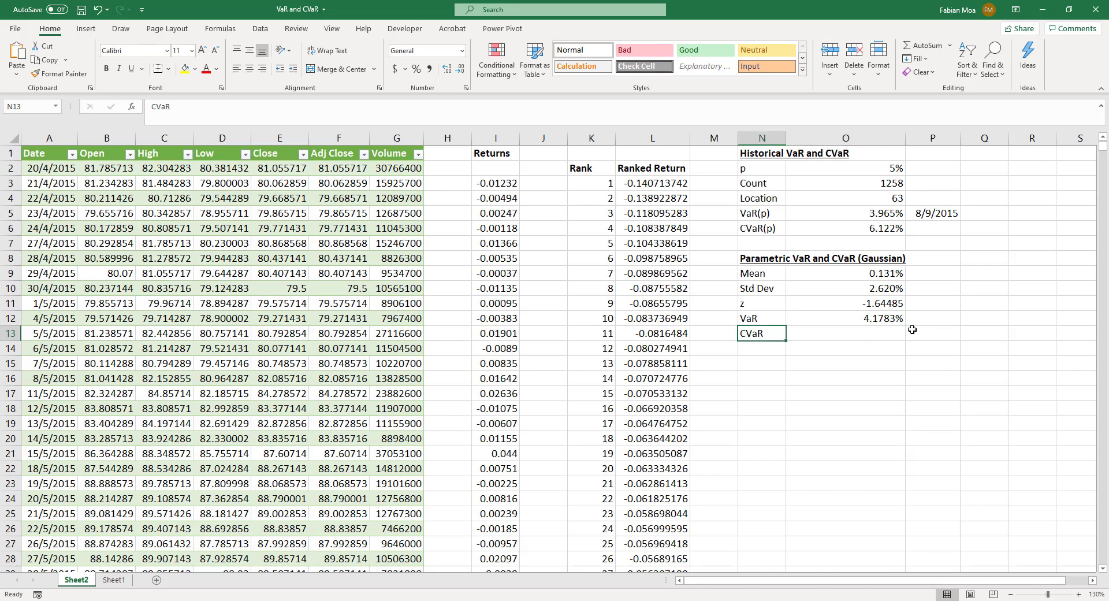
{"action": "type", "text": "Z"}
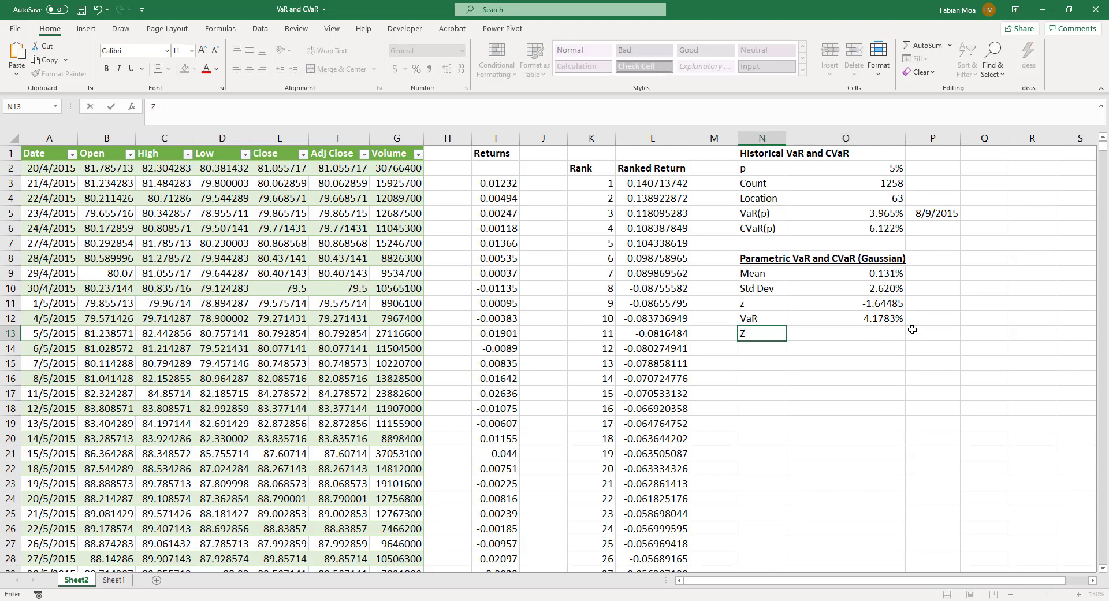
{"action": "key", "text": "ctrl+Return"}
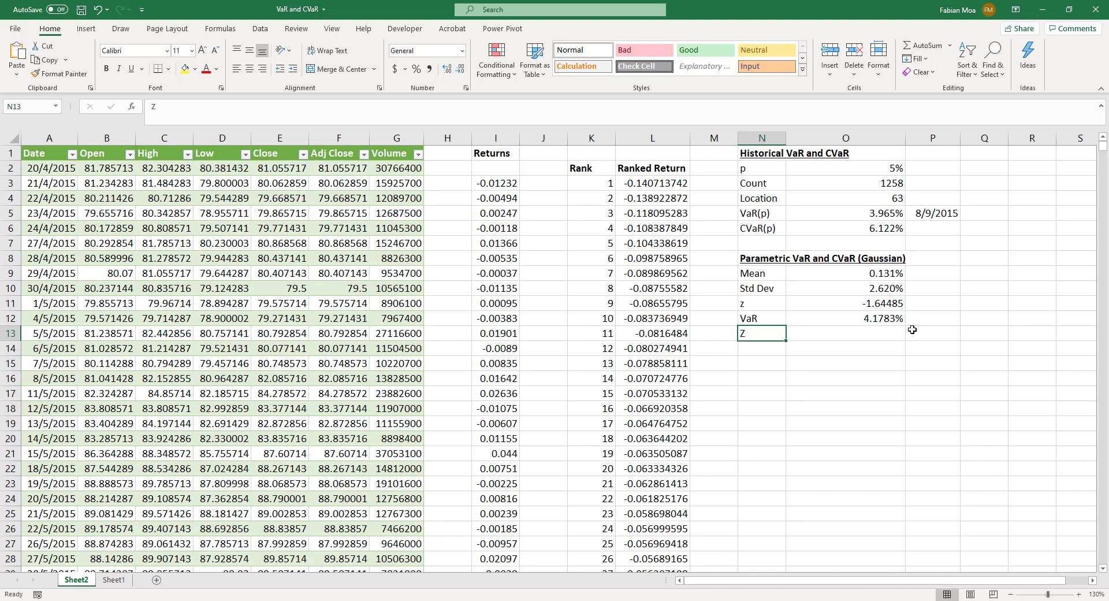
Enter =1/O2*1/SQRT(2*PI())*EXP(-0.5*O11^2) in O13 for the density-based Z value
{"action": "key", "text": "Right"}
{"action": "type", "text": "=1/"}
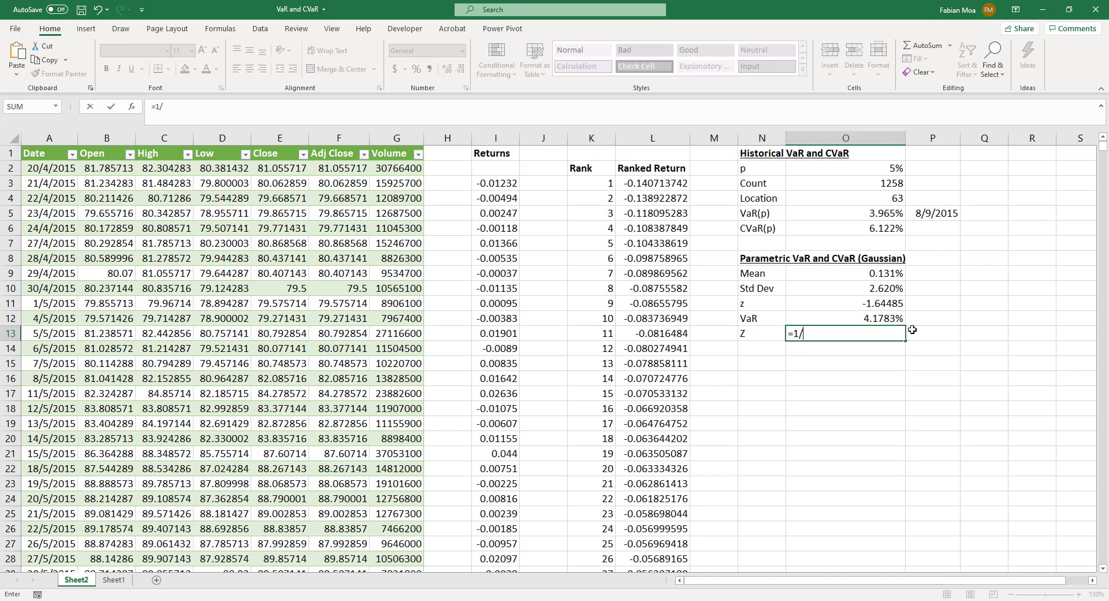
{"action": "left_click", "coordinate": [865, 165]}
{"action": "type", "text": "*"}
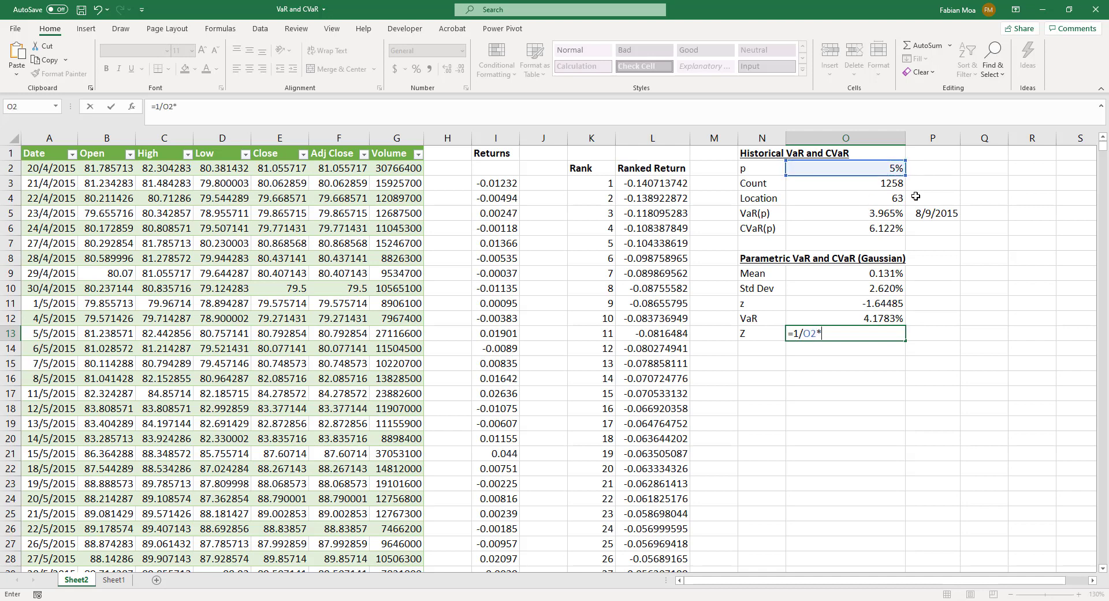
{"action": "type", "text": "1/sq"}
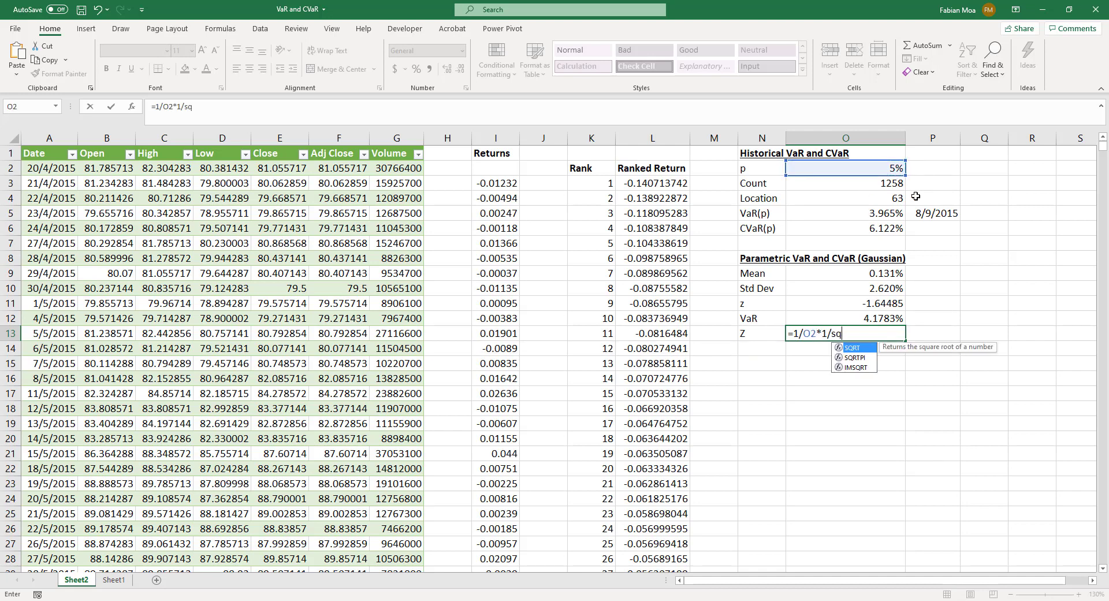
{"action": "type", "text": "rt"}
{"action": "key", "text": "Tab"}
{"action": "type", "text": "2*pi"}
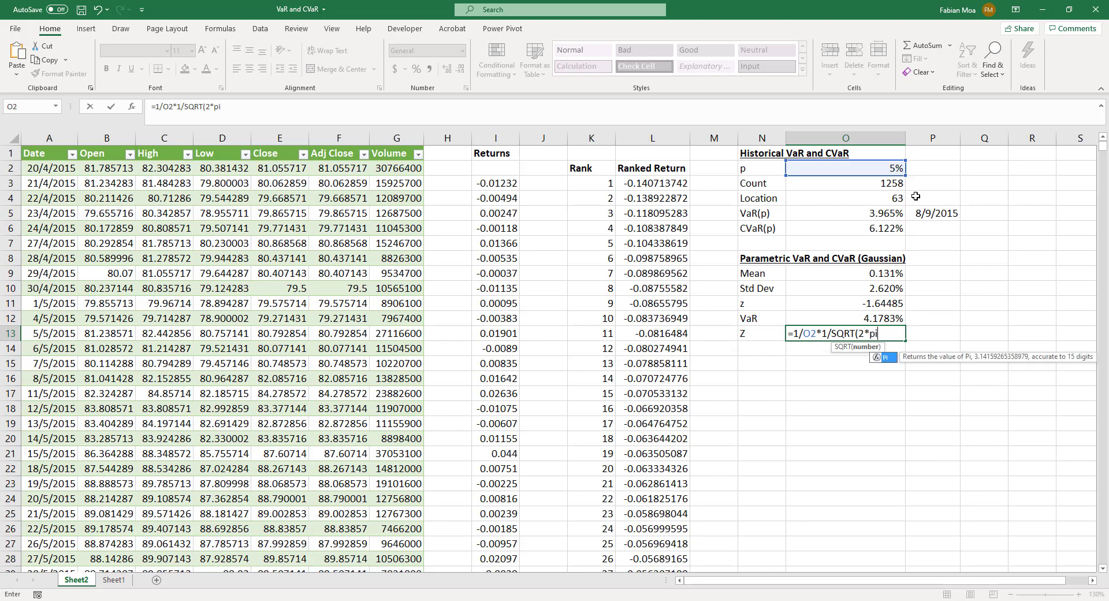
{"action": "type", "text": "())*exp"}
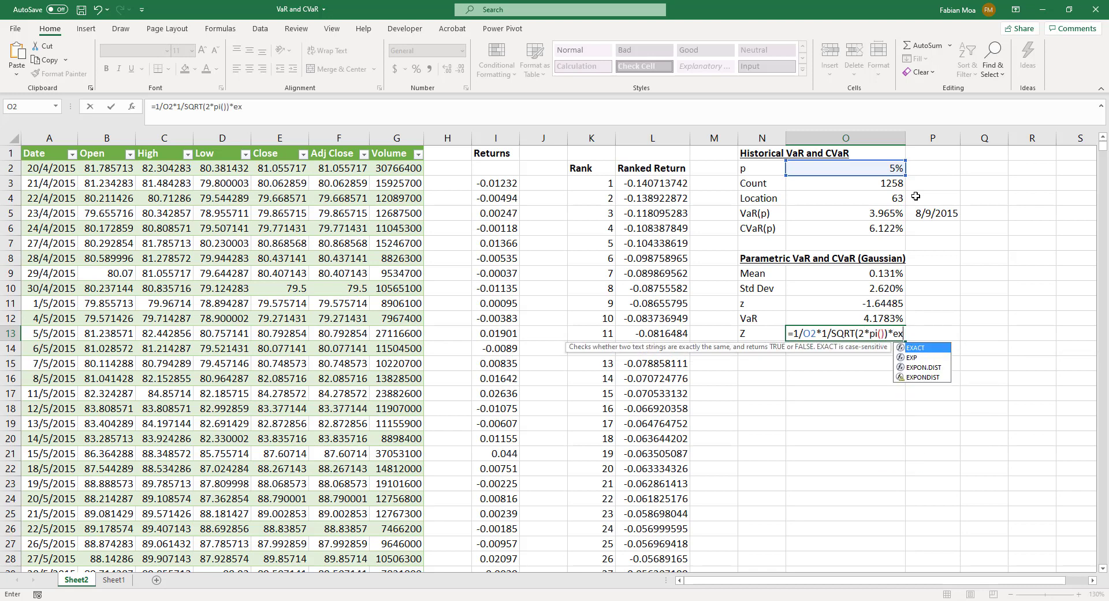
{"action": "key", "text": "Tab"}
{"action": "type", "text": "-0.5"}
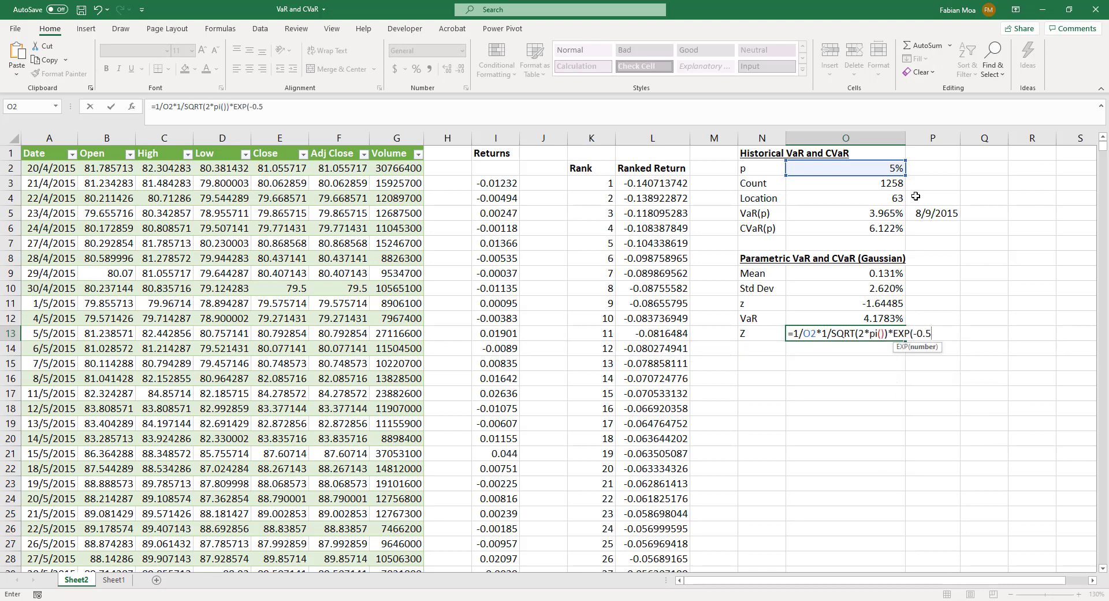
{"action": "type", "text": "*"}
{"action": "left_click", "coordinate": [889, 302]}
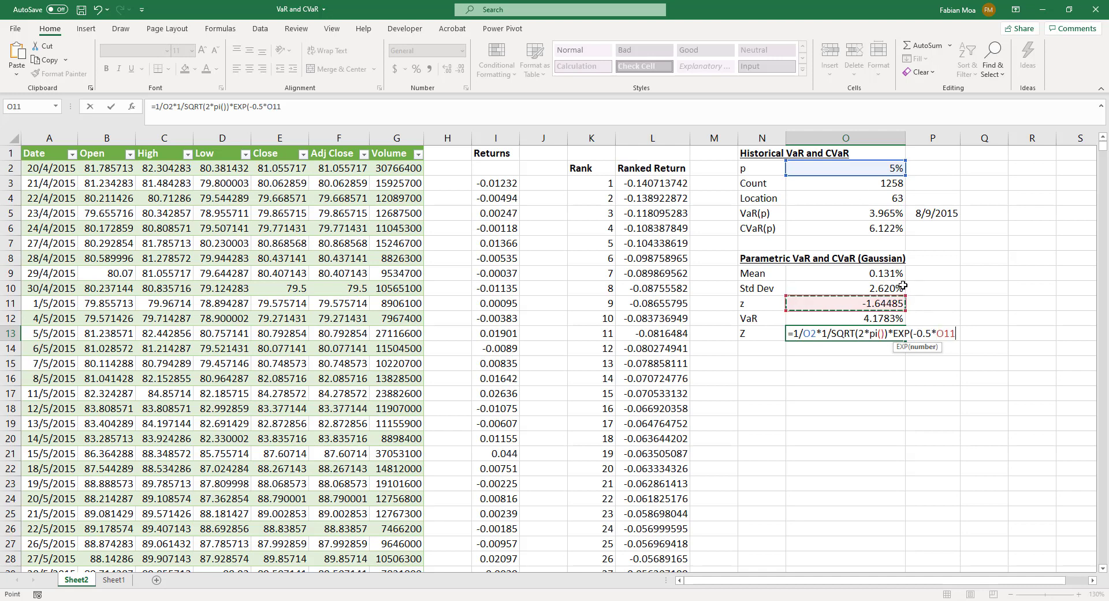
{"action": "type", "text": "^2)"}
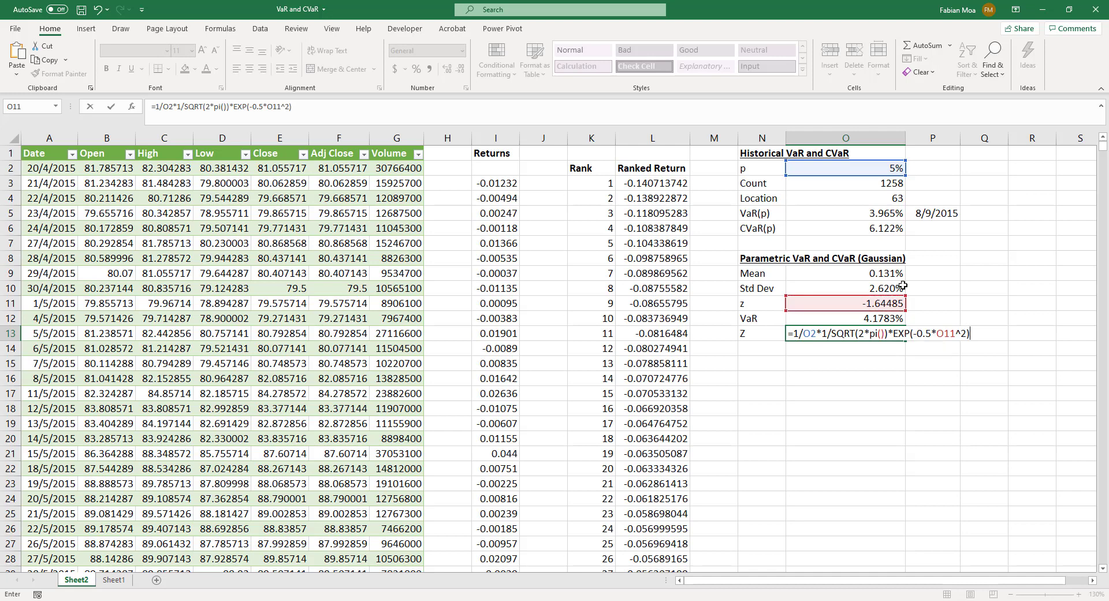
{"action": "key", "text": "ctrl+Return"}
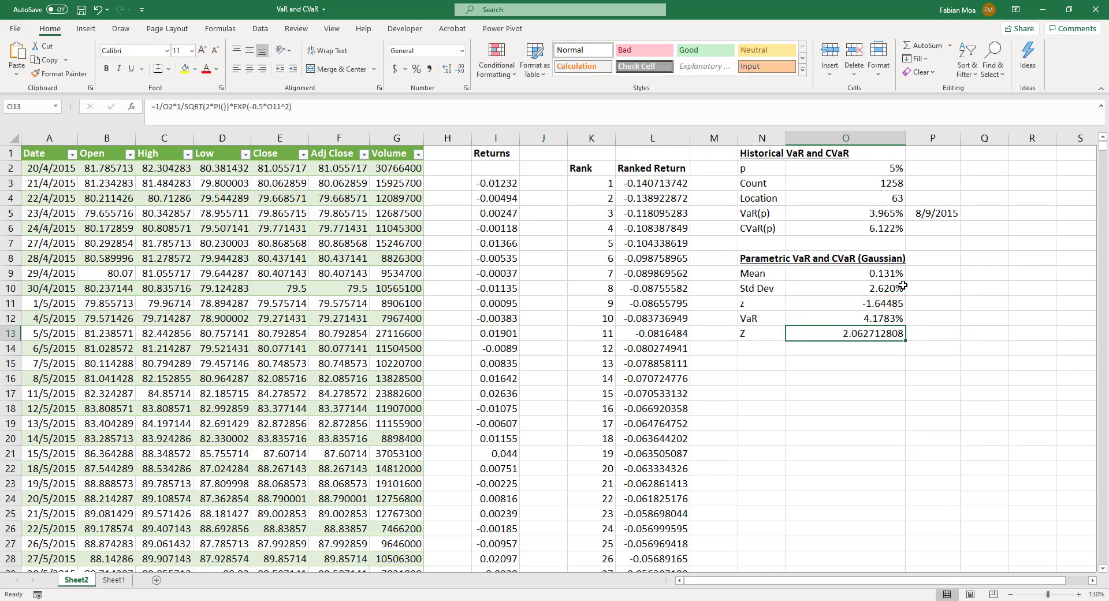
Show Z to five decimals and negate its formula so it reads -2.06271
{"action": "left_click", "coordinate": [460, 72]}
{"action": "left_click", "coordinate": [459, 72]}
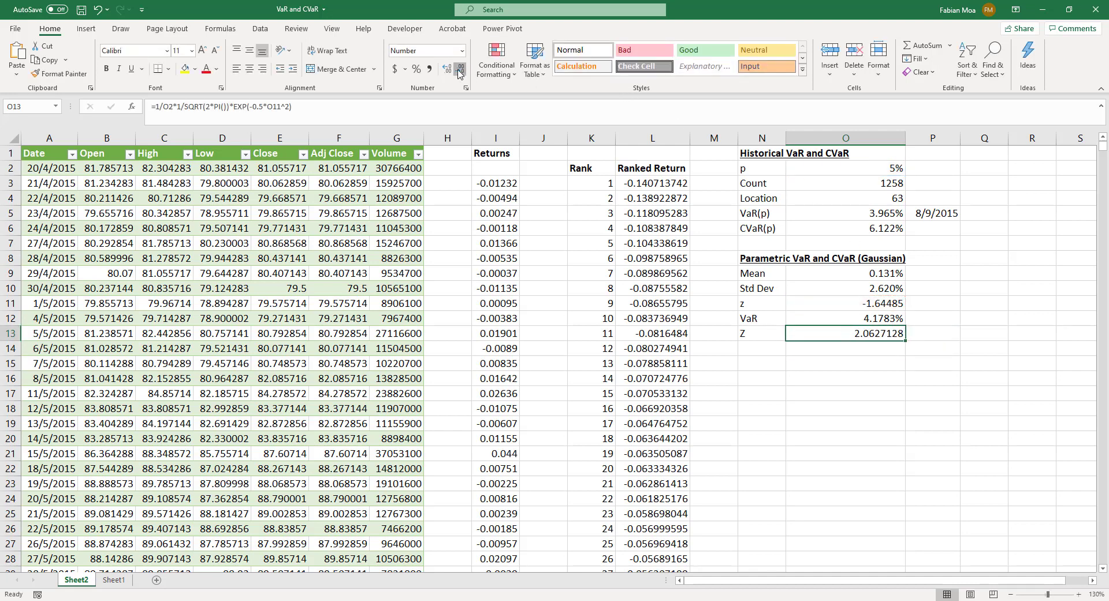
{"action": "left_click", "coordinate": [460, 73]}
{"action": "left_click", "coordinate": [460, 72]}
{"action": "left_click", "coordinate": [155, 106]}
{"action": "type", "text": "-"}
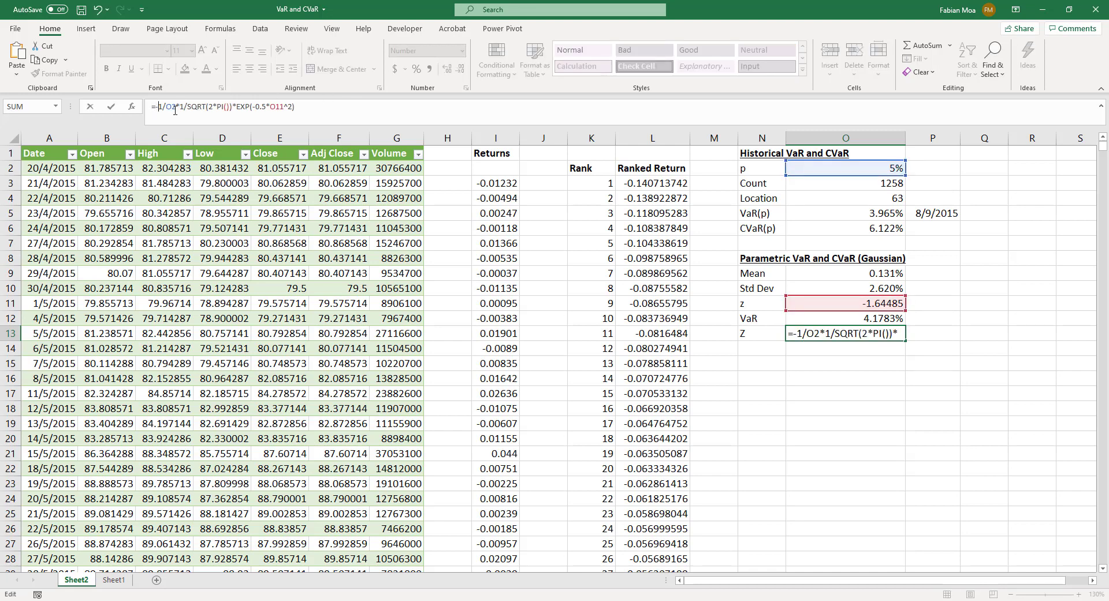
{"action": "key", "text": "Return"}
Label CVaR in N14 and compute =O9+O10*O13 beside it in O14
{"action": "left_click", "coordinate": [751, 350]}
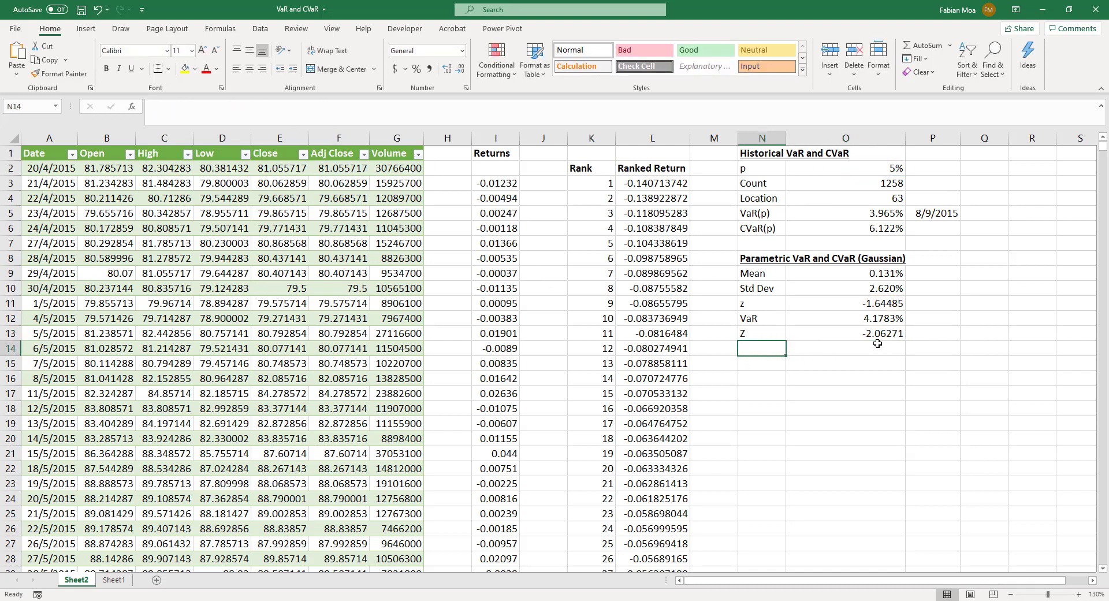
{"action": "type", "text": "CVaR"}
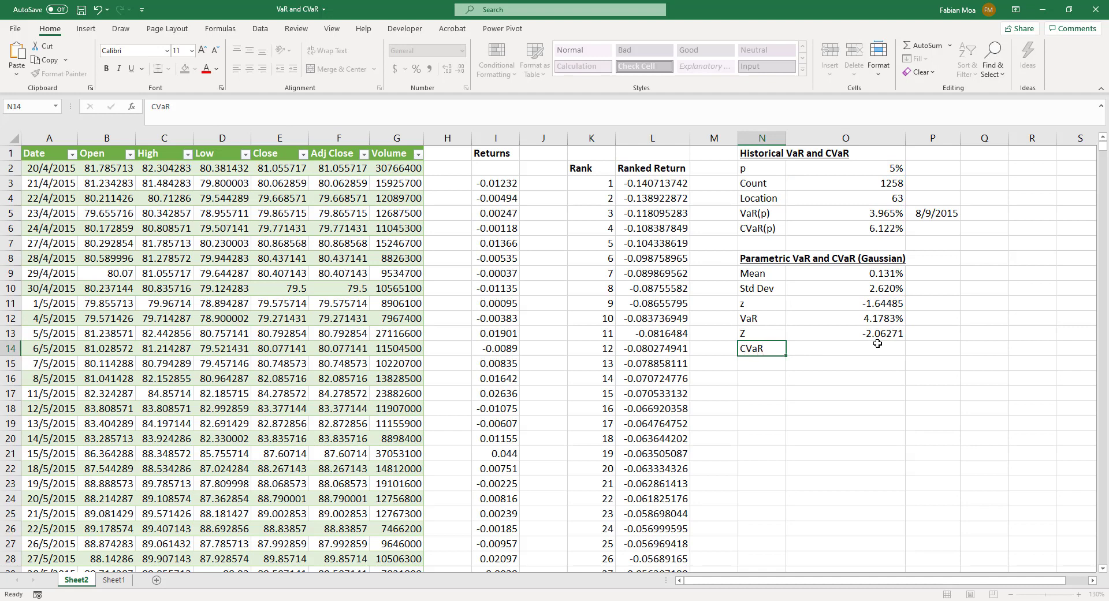
{"action": "left_click", "coordinate": [877, 343]}
{"action": "type", "text": "="}
{"action": "key", "text": "Up"}
{"action": "key", "text": "Up"}
{"action": "key", "text": "Up"}
{"action": "key", "text": "Up"}
{"action": "key", "text": "Up"}
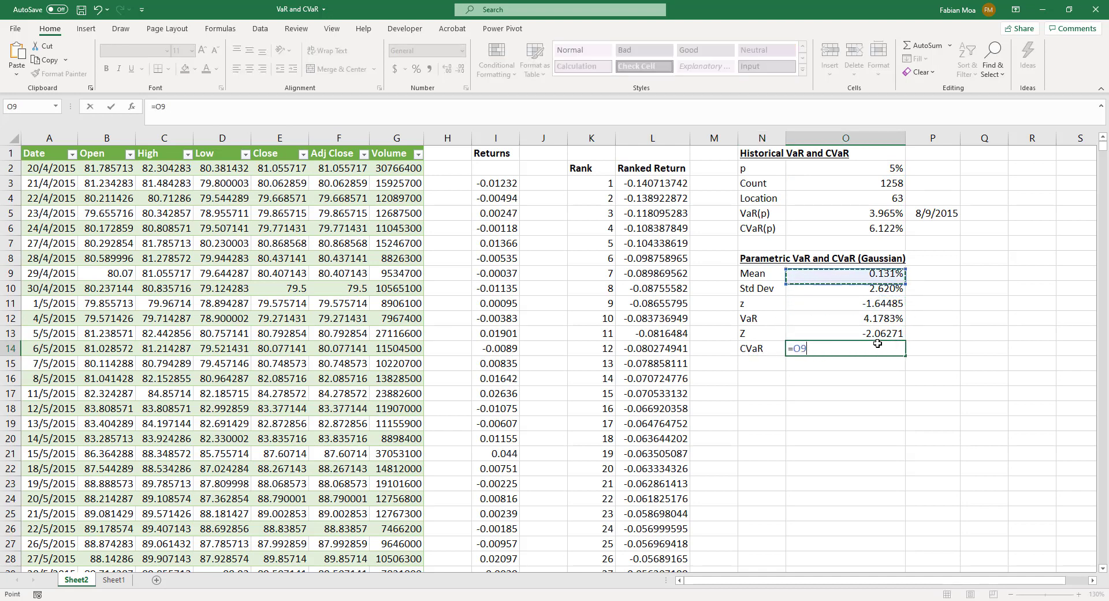
{"action": "type", "text": "+"}
{"action": "key", "text": "Up"}
{"action": "key", "text": "Up"}
{"action": "key", "text": "Up"}
{"action": "key", "text": "Up"}
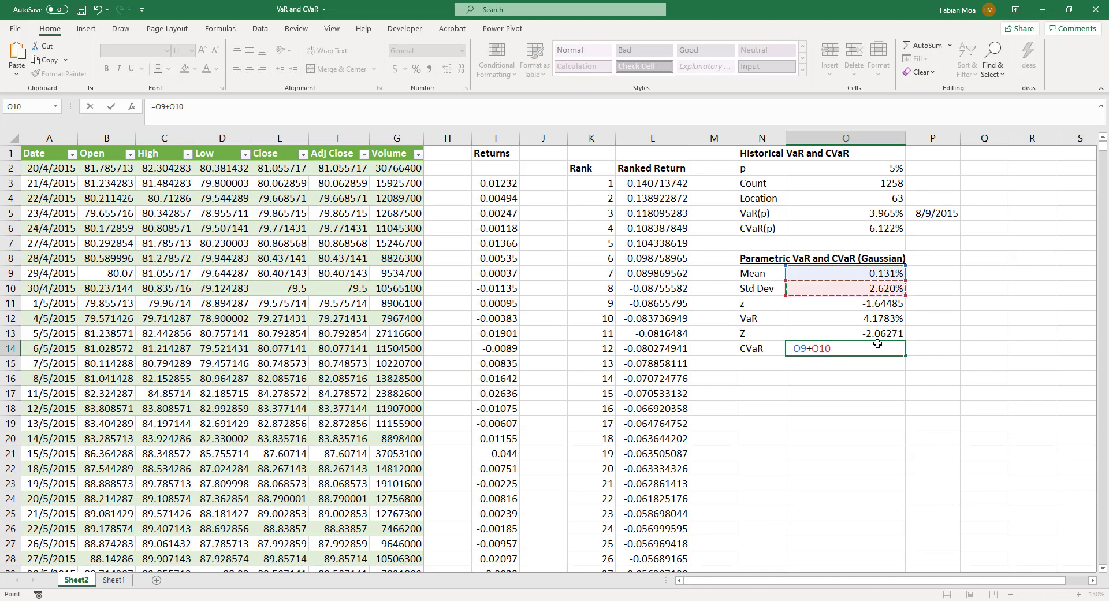
{"action": "type", "text": "*"}
{"action": "key", "text": "Up"}
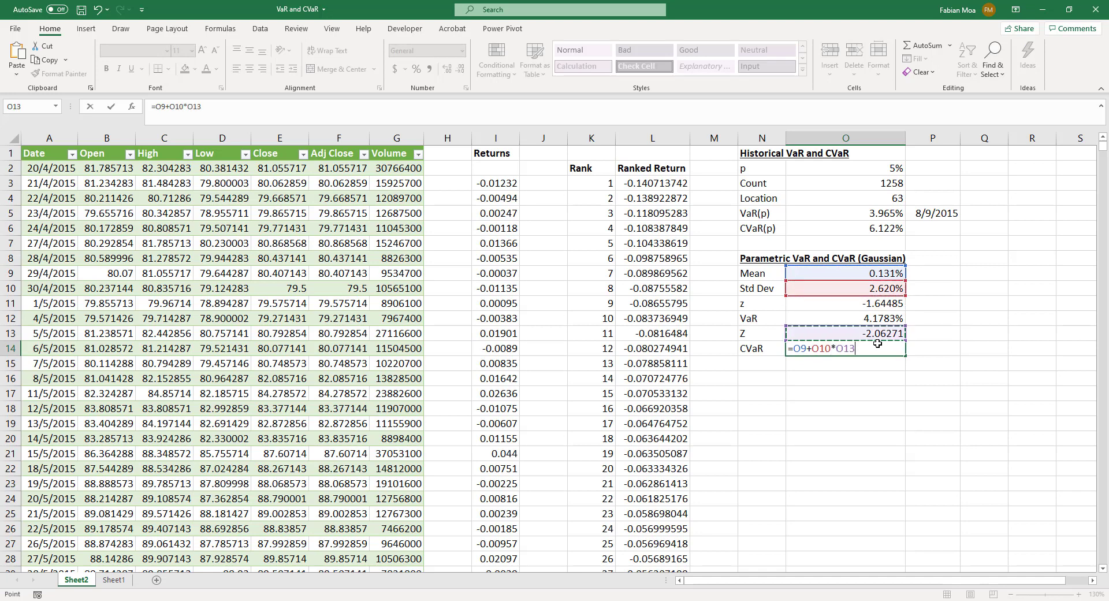
{"action": "key", "text": "Return"}
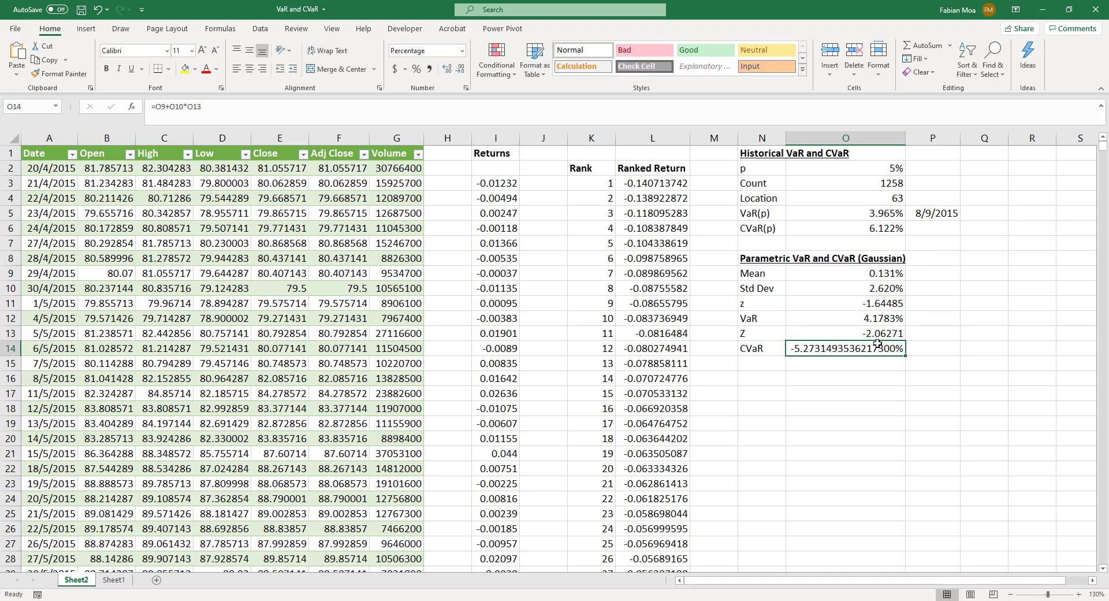
Trim CVaR's decimals and negate the formula to =-(O9+O10*O13), giving 5.2731%
{"action": "left_click", "coordinate": [460, 69]}
{"action": "left_click", "coordinate": [461, 69]}
{"action": "left_click", "coordinate": [461, 69]}
{"action": "left_click", "coordinate": [460, 69]}
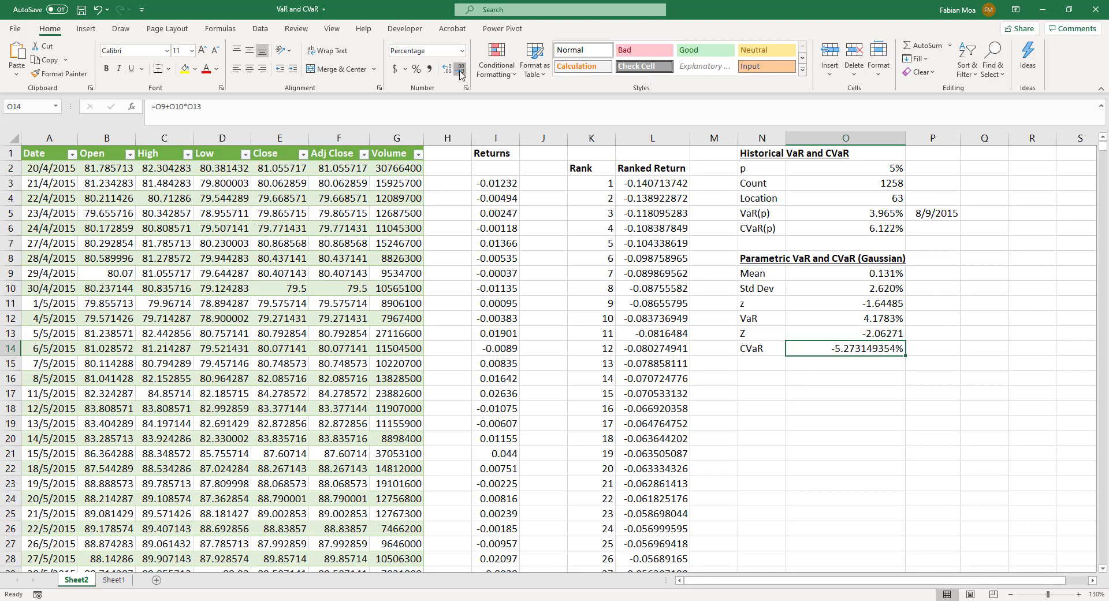
{"action": "left_click", "coordinate": [461, 69]}
{"action": "left_click", "coordinate": [460, 69]}
{"action": "left_click", "coordinate": [460, 70]}
{"action": "left_click", "coordinate": [460, 69]}
{"action": "left_click", "coordinate": [155, 107]}
{"action": "type", "text": "-("}
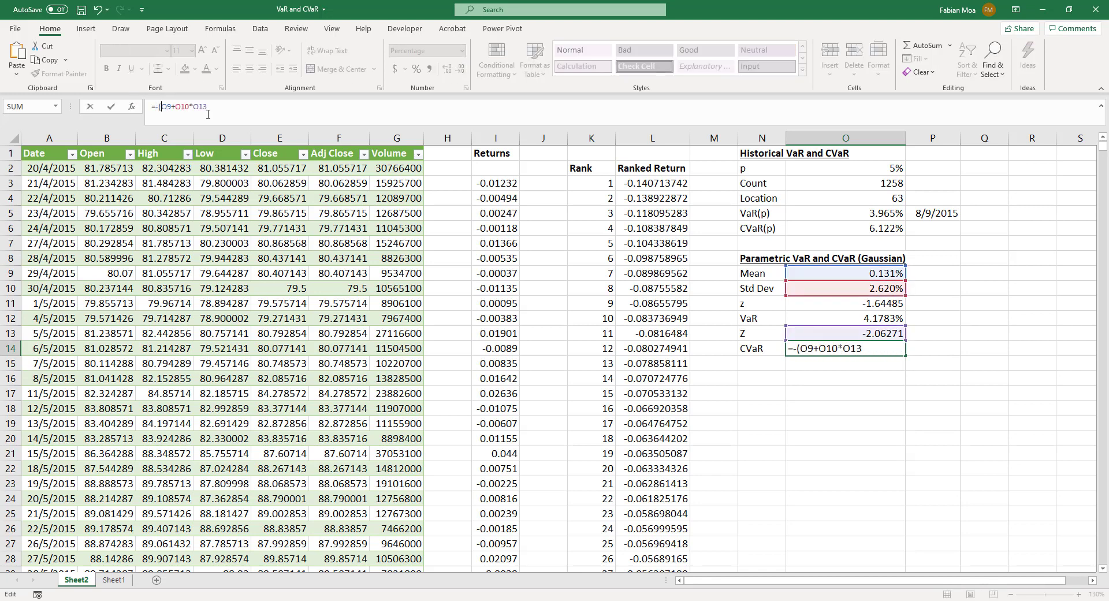
{"action": "type", "text": ")"}
{"action": "key", "text": "Return"}
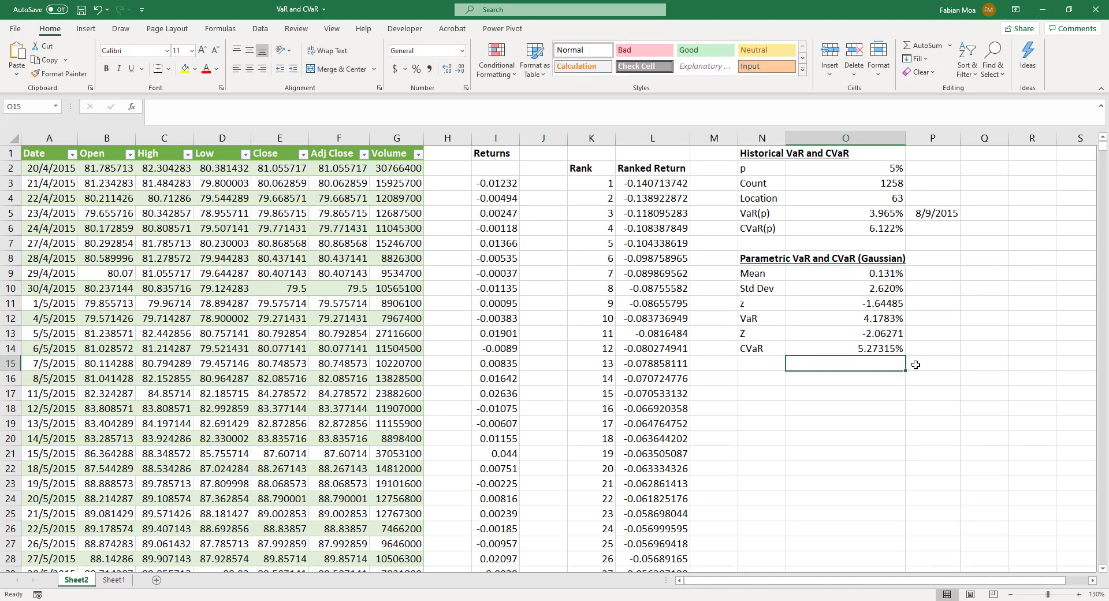
Review the p value in O2 and the VaR and CVaR formulas in O12 and O14
{"action": "left_click", "coordinate": [896, 351]}
{"action": "left_click", "coordinate": [931, 341]}
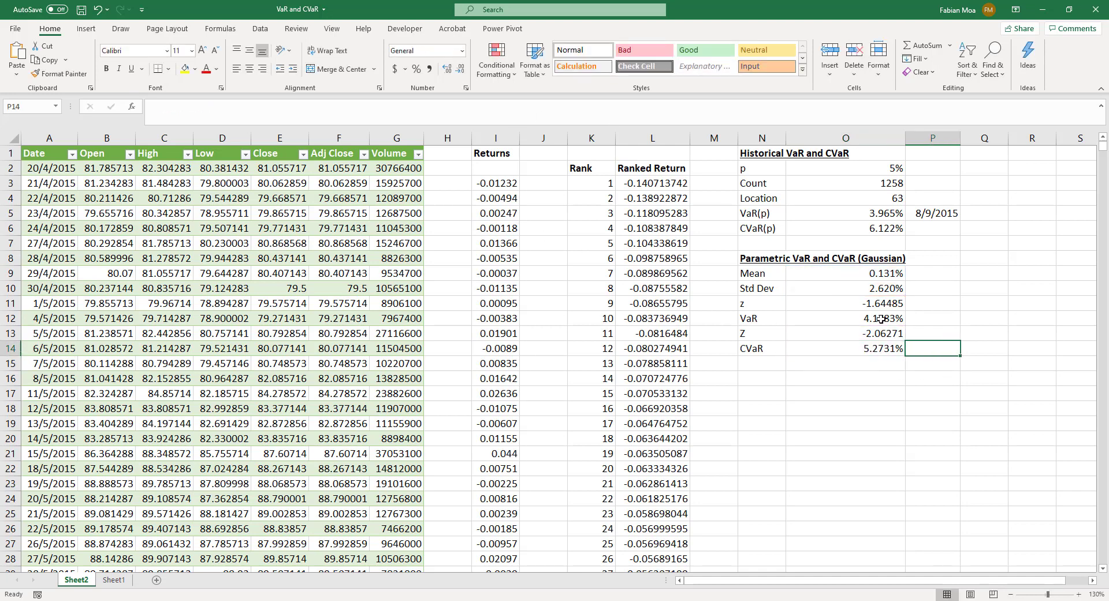
{"action": "left_click", "coordinate": [920, 317]}
{"action": "left_click", "coordinate": [895, 171]}
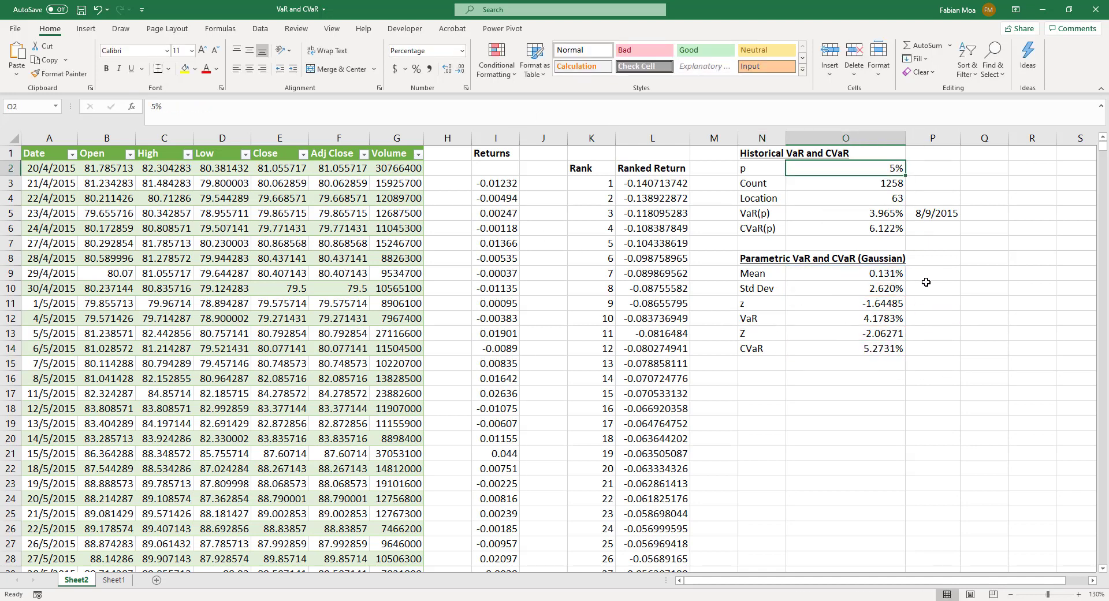
{"action": "left_click", "coordinate": [881, 317]}
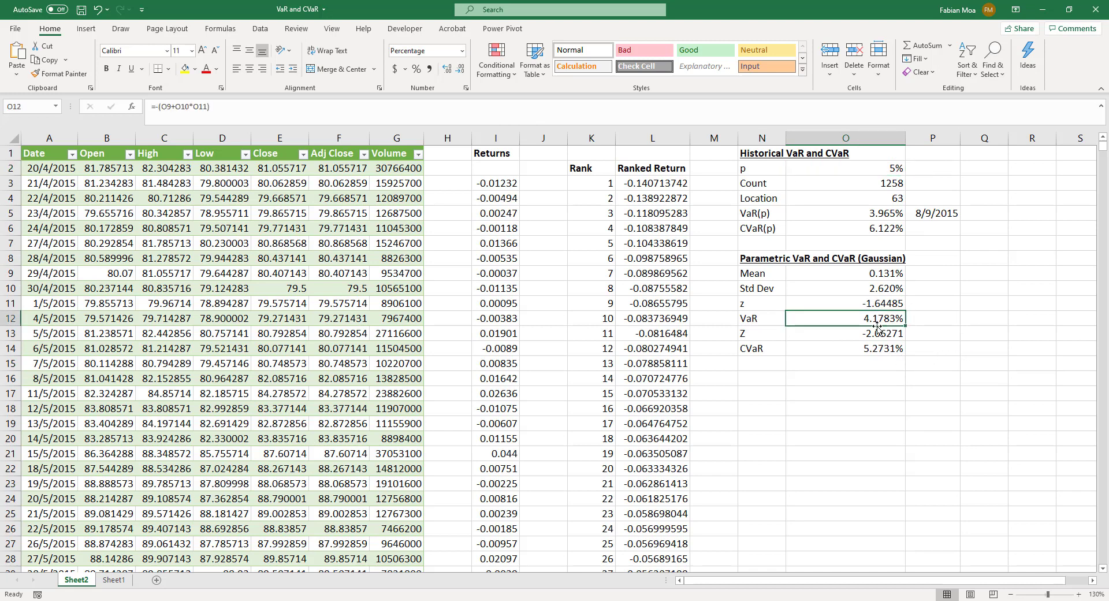
{"action": "left_click", "coordinate": [879, 350]}
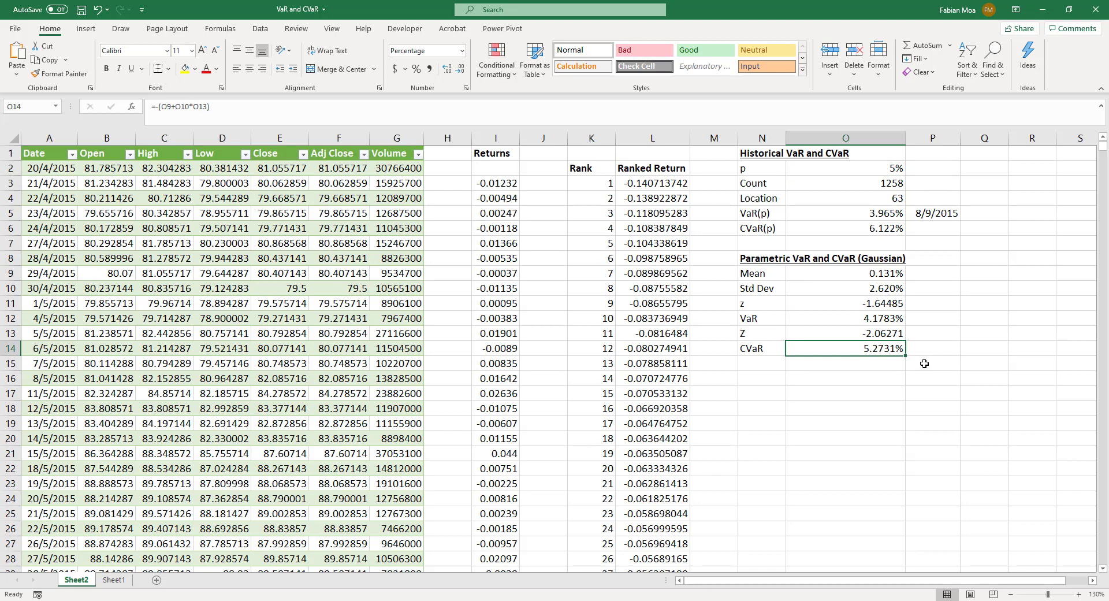
Change p in O2 from 5% to 1% so the sheet recalculates
{"action": "left_click", "coordinate": [881, 168]}
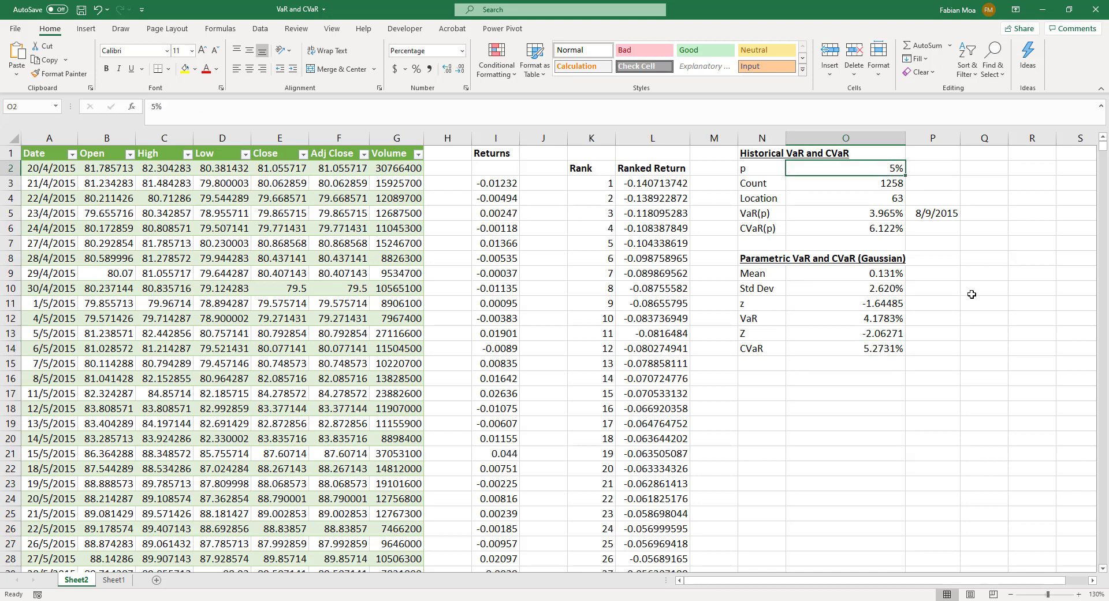
{"action": "type", "text": "1"}
{"action": "key", "text": "Return"}
Compare the recalculated results: historical CVaR(p) 10.157% and parametric CVaR 6.8518%
{"action": "left_click", "coordinate": [897, 361]}
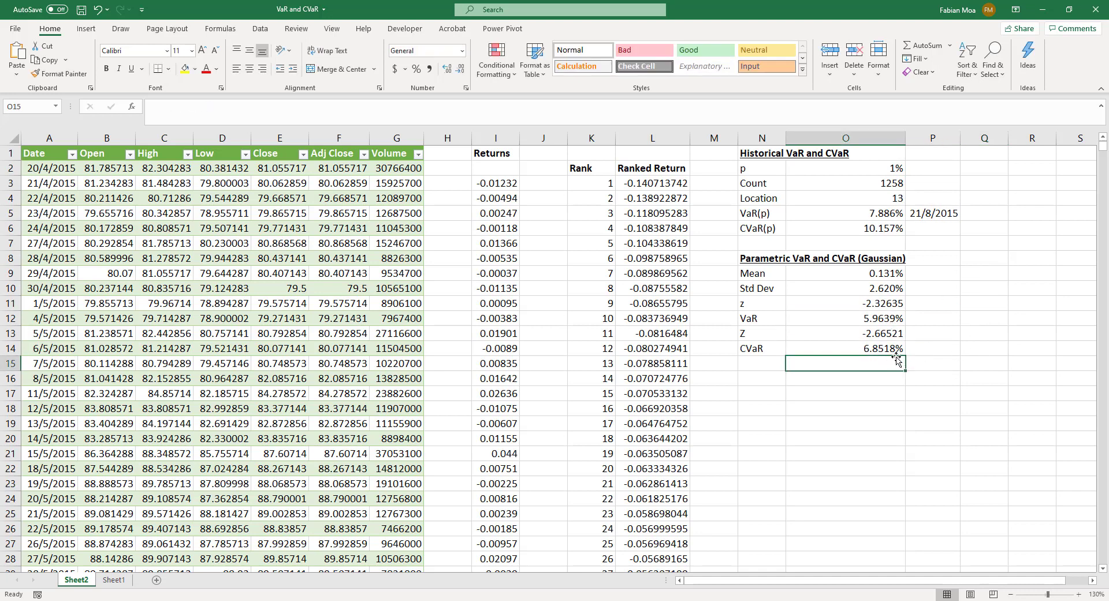
{"action": "left_click", "coordinate": [867, 351]}
{"action": "left_click_drag", "start_coordinate": [869, 213], "coordinate": [870, 227]}
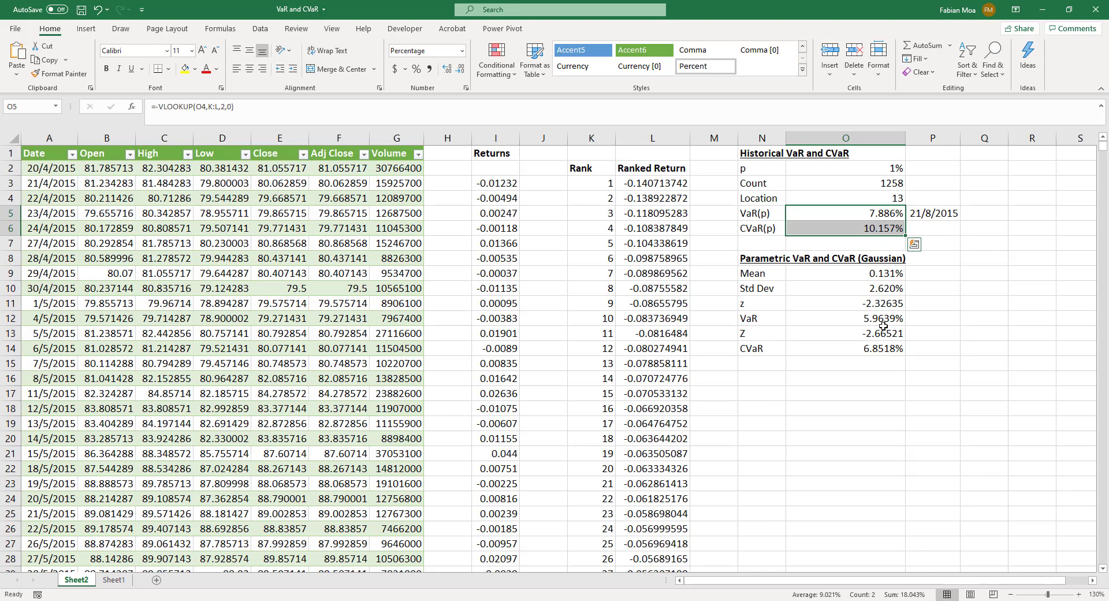
{"action": "left_click", "coordinate": [883, 349]}
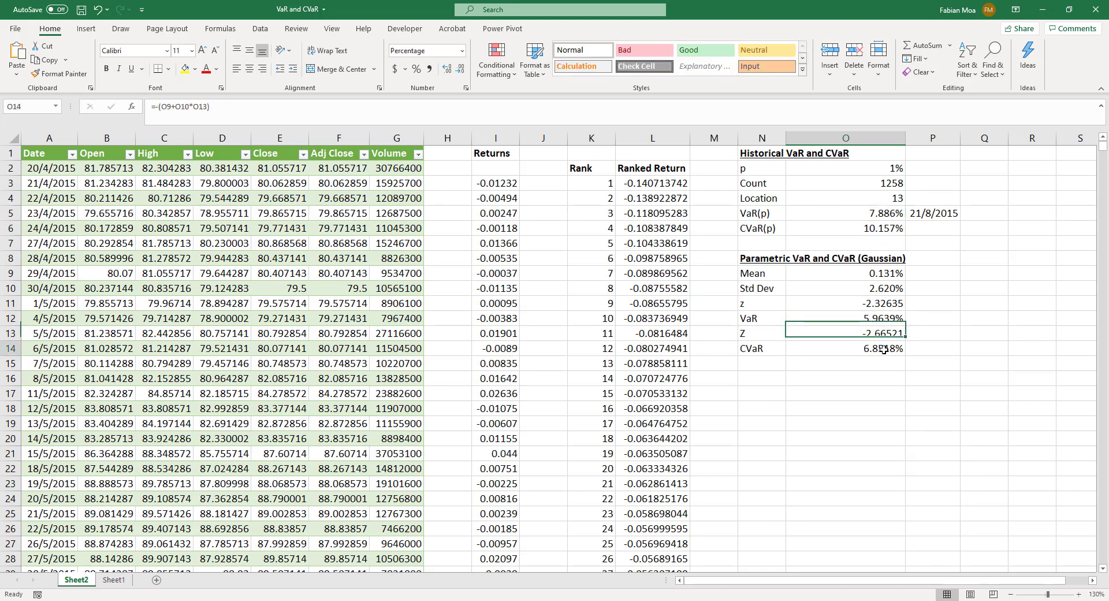
{"action": "key", "text": "Up"}
{"action": "key", "text": "Right"}
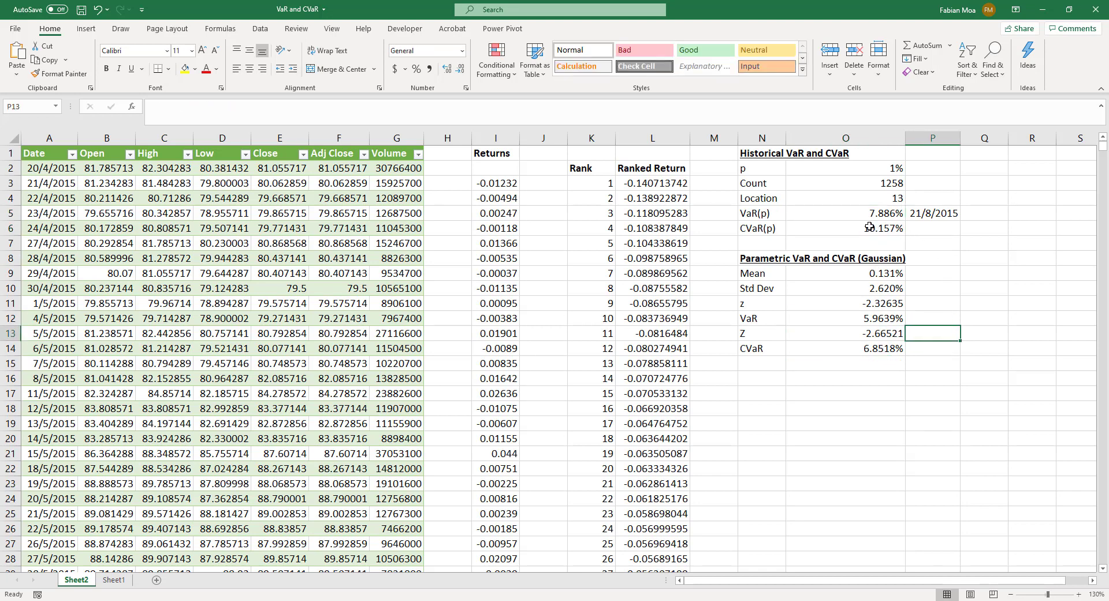
{"action": "left_click_drag", "start_coordinate": [768, 155], "coordinate": [843, 239]}
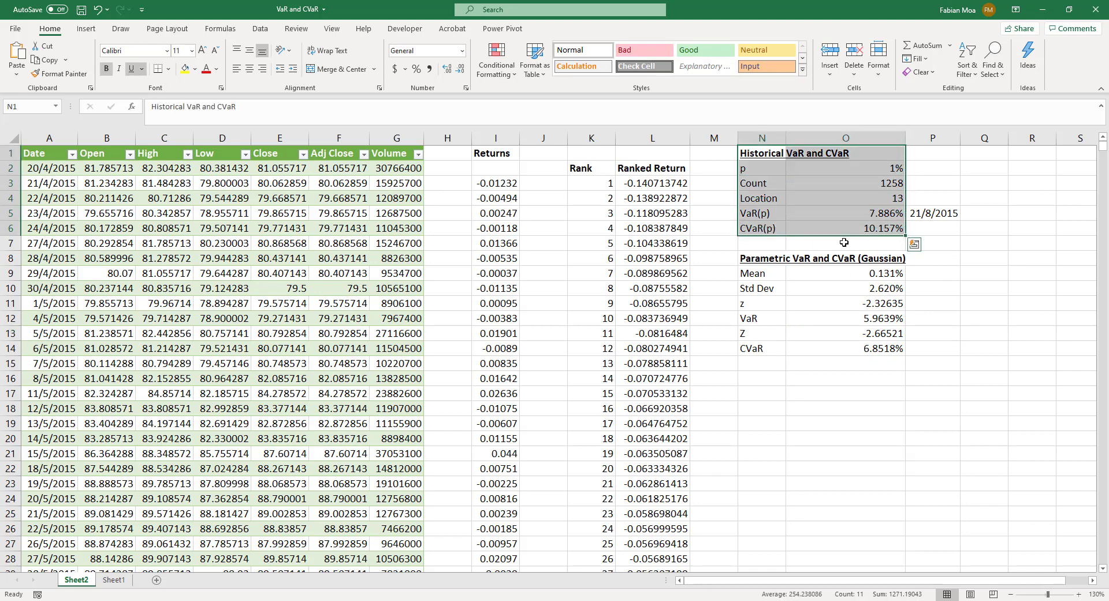